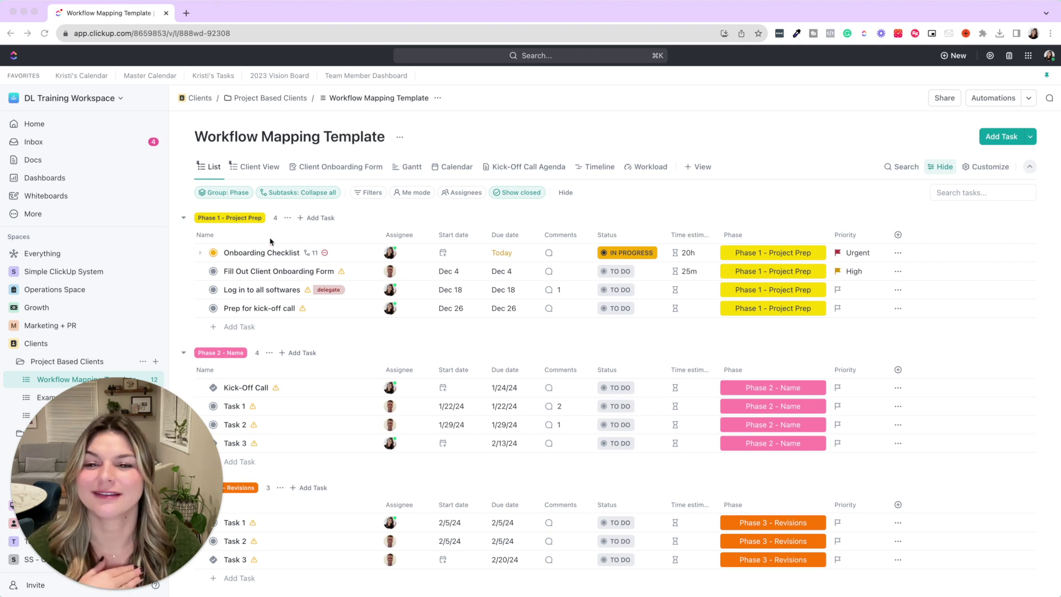
# - Inspect the Onboarding Checklist's phase choices and collapse the Phase 1 - Project Prep group
pyautogui.scroll(-2, 604, 244)
pyautogui.scroll(2, 603, 245)
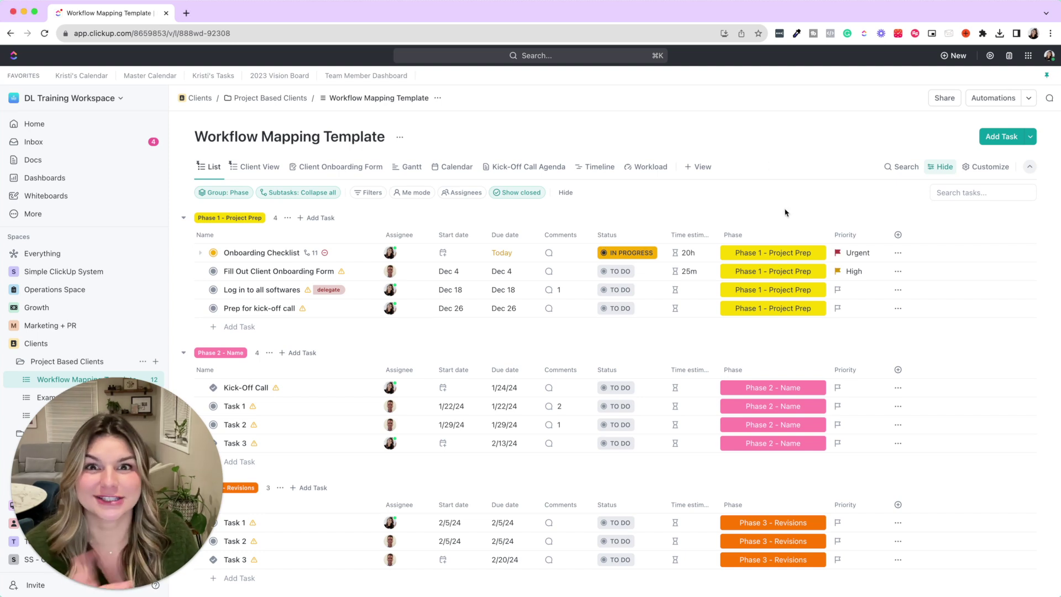
pyautogui.click(764, 255)
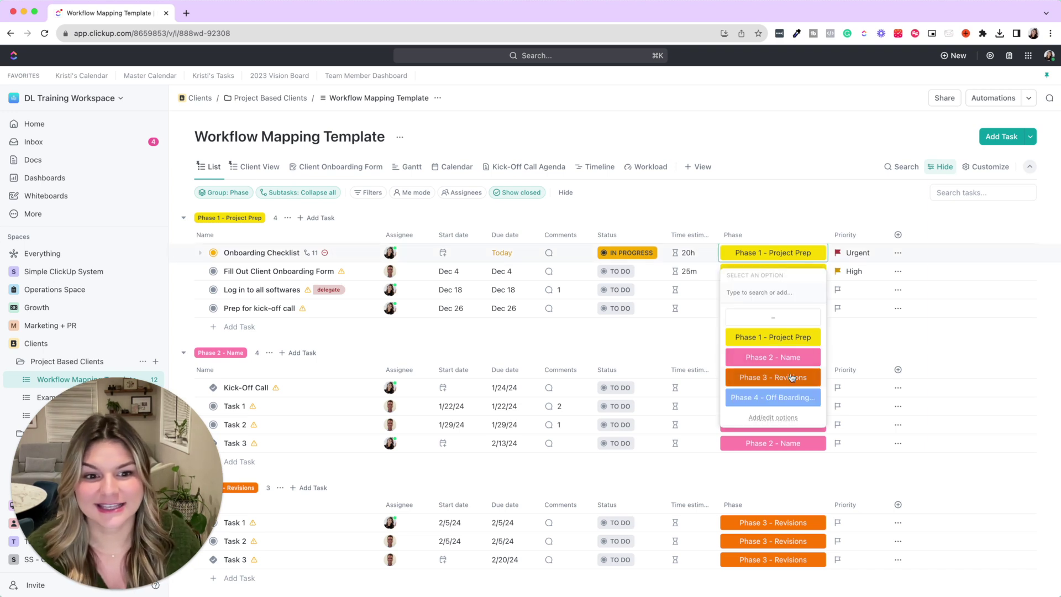
pyautogui.click(778, 203)
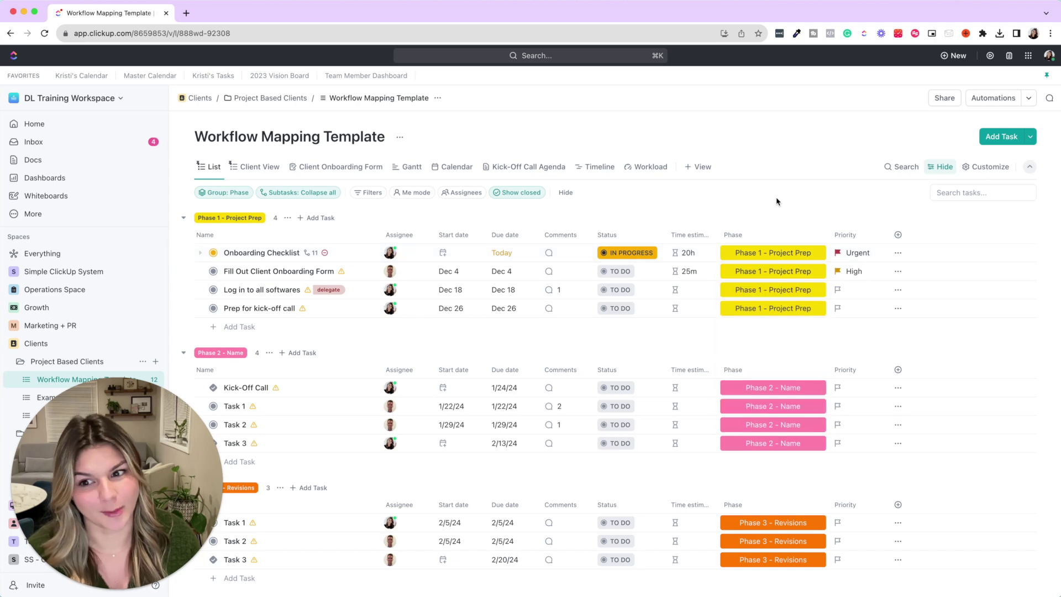
pyautogui.click(253, 220)
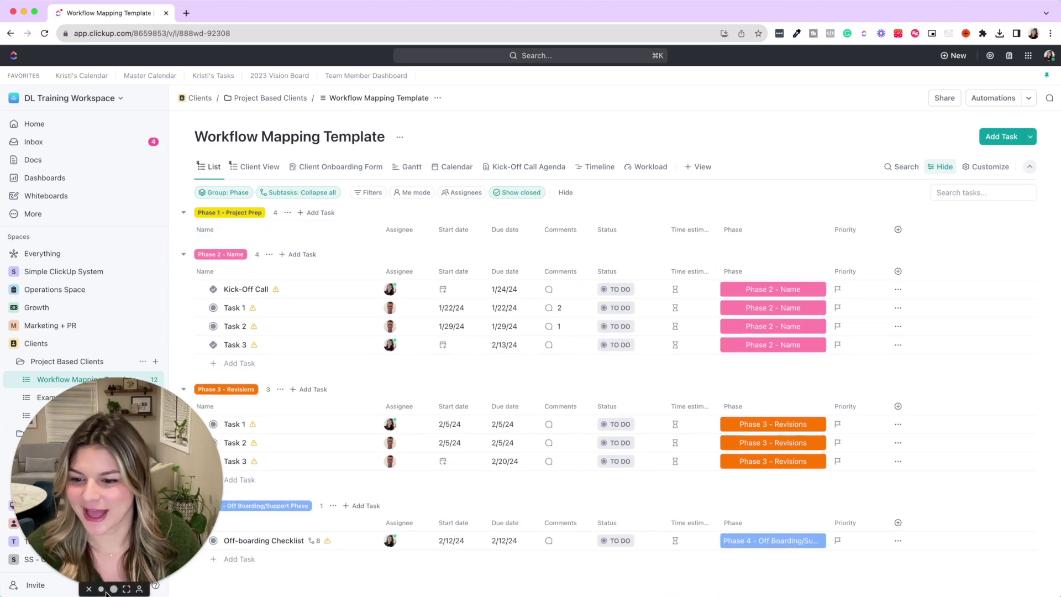
pyautogui.click(103, 589)
# - Review the Onboarding Checklist's status choices unchanged, then switch the list to Client View
pyautogui.scroll(-1, 310, 323)
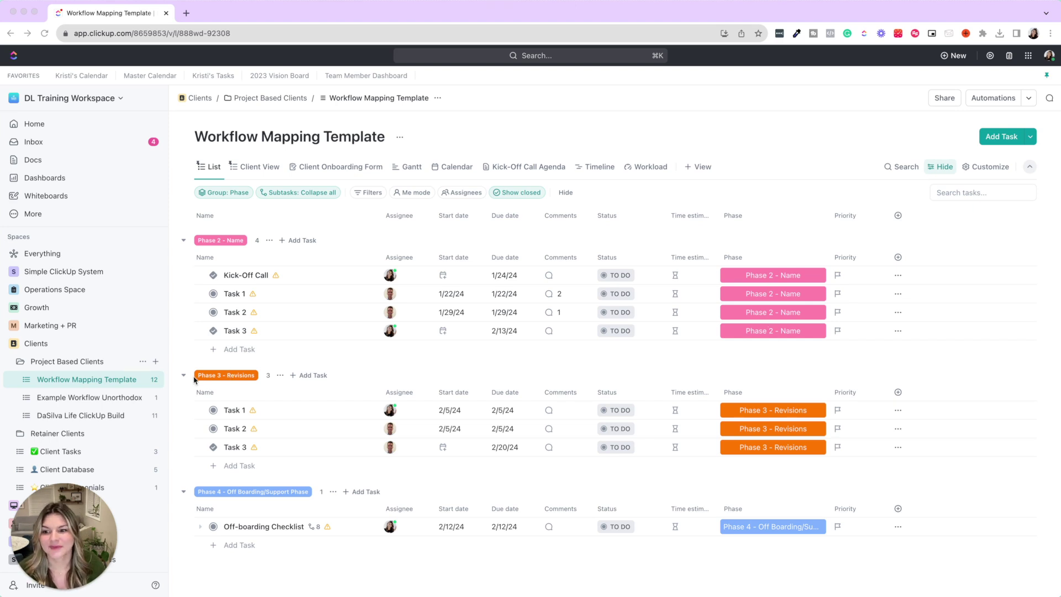
pyautogui.scroll(3, 374, 502)
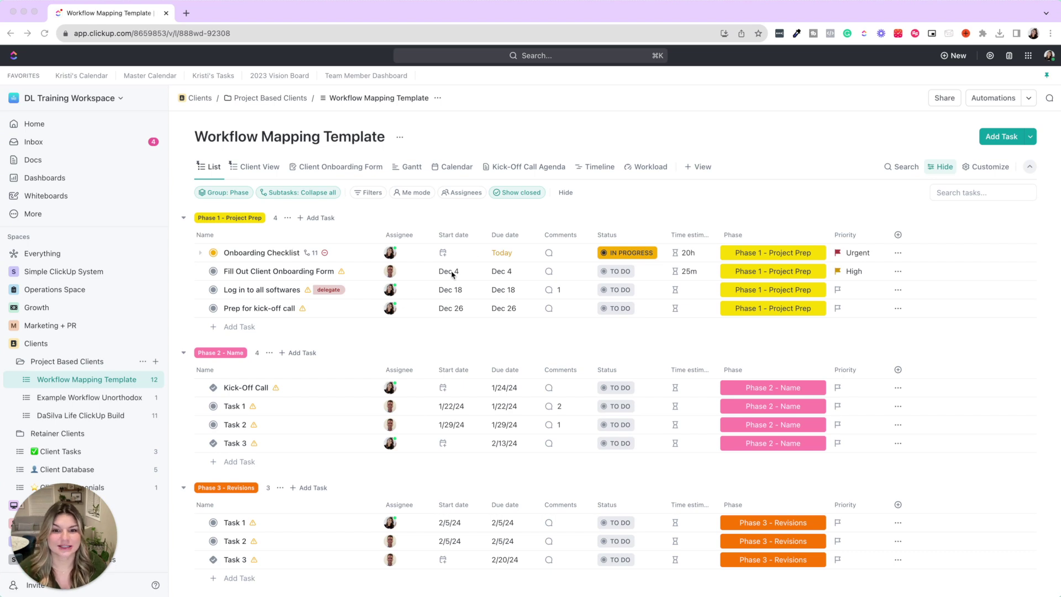
pyautogui.click(632, 253)
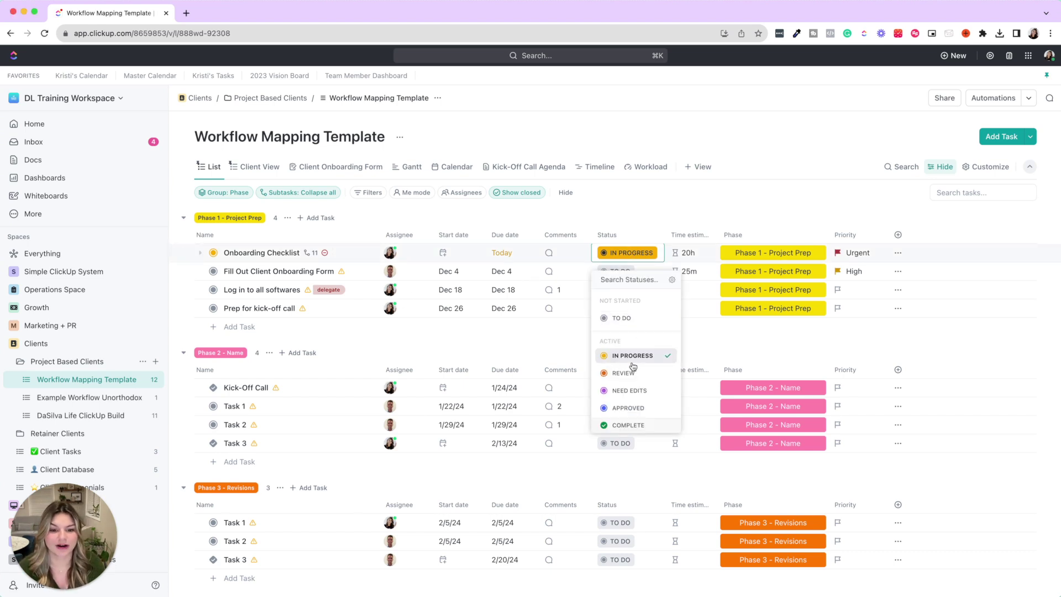
pyautogui.click(738, 202)
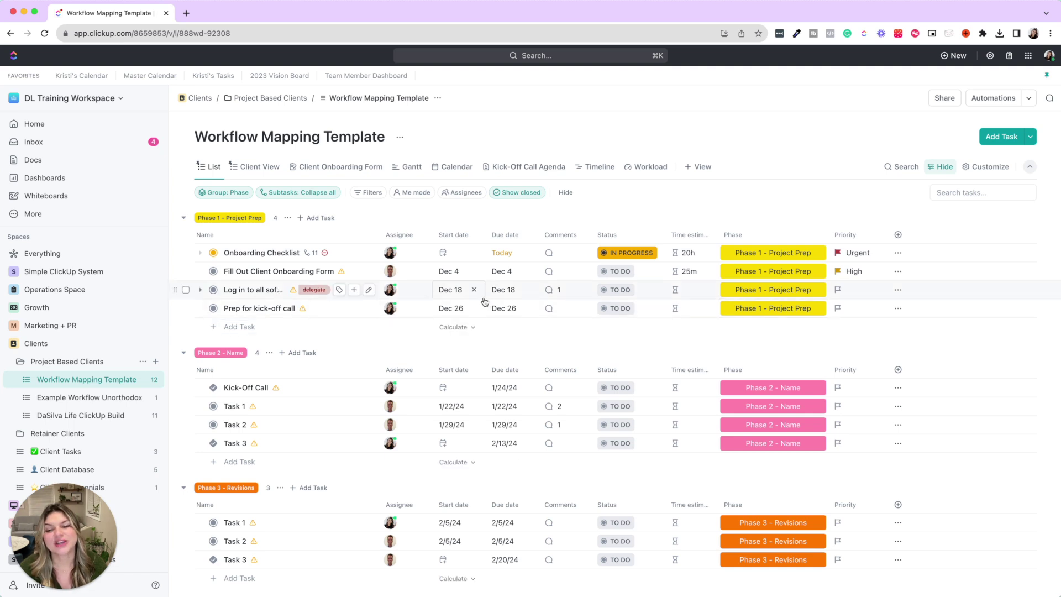
pyautogui.scroll(-1, 504, 346)
pyautogui.scroll(-3, 504, 347)
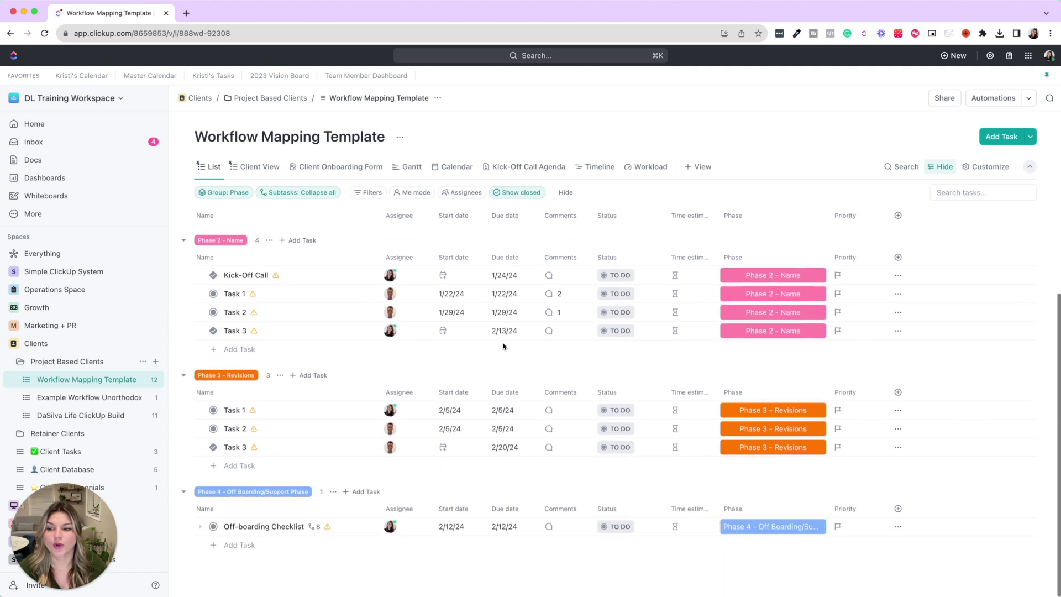
pyautogui.scroll(4, 504, 346)
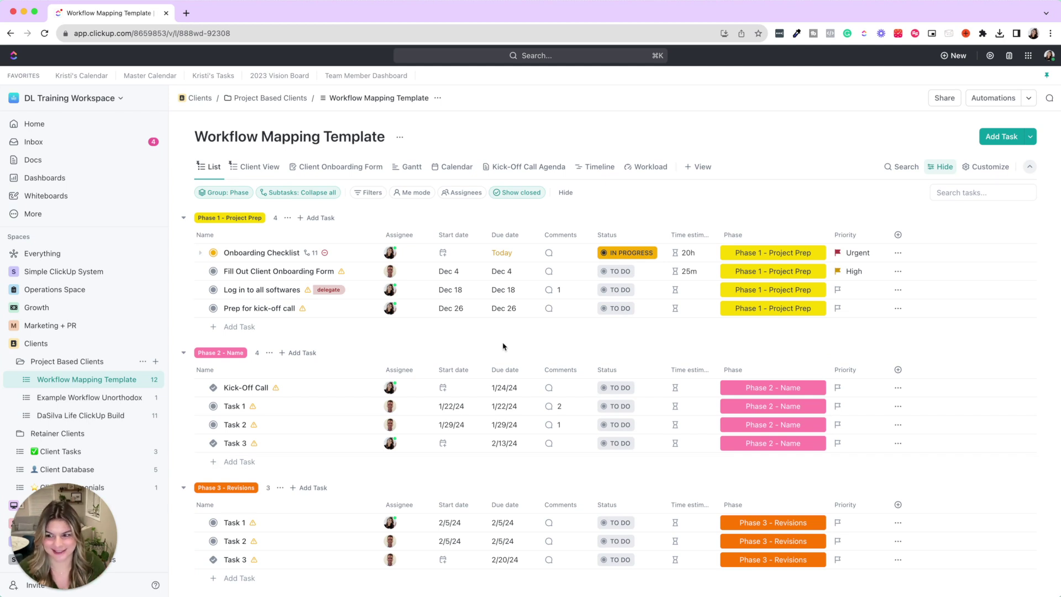
pyautogui.click(243, 167)
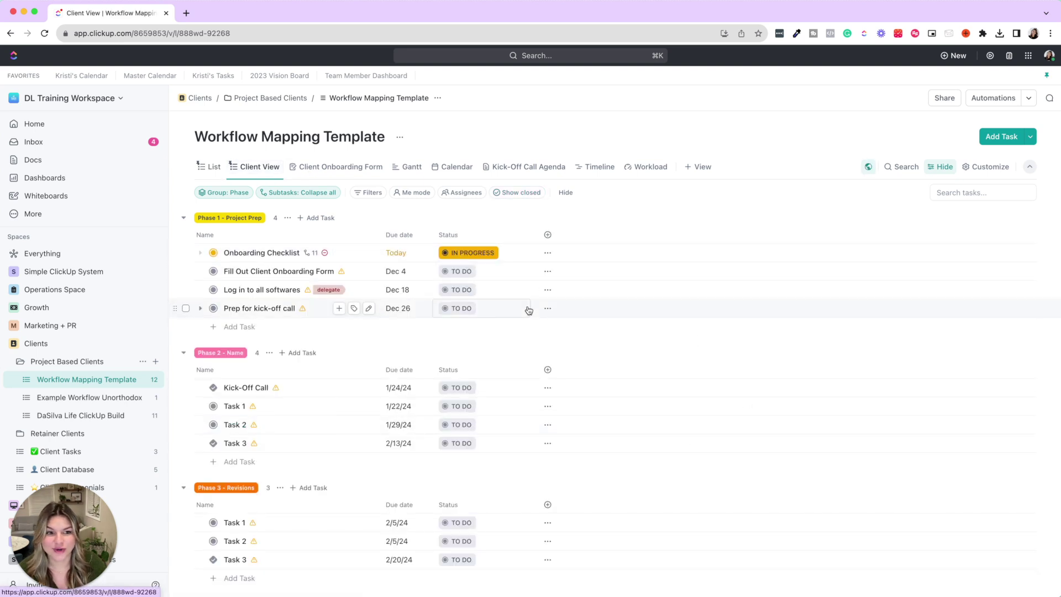
# - Copy the Client View's public link, open it in a new tab, then show the Client Onboarding Form
pyautogui.click(869, 168)
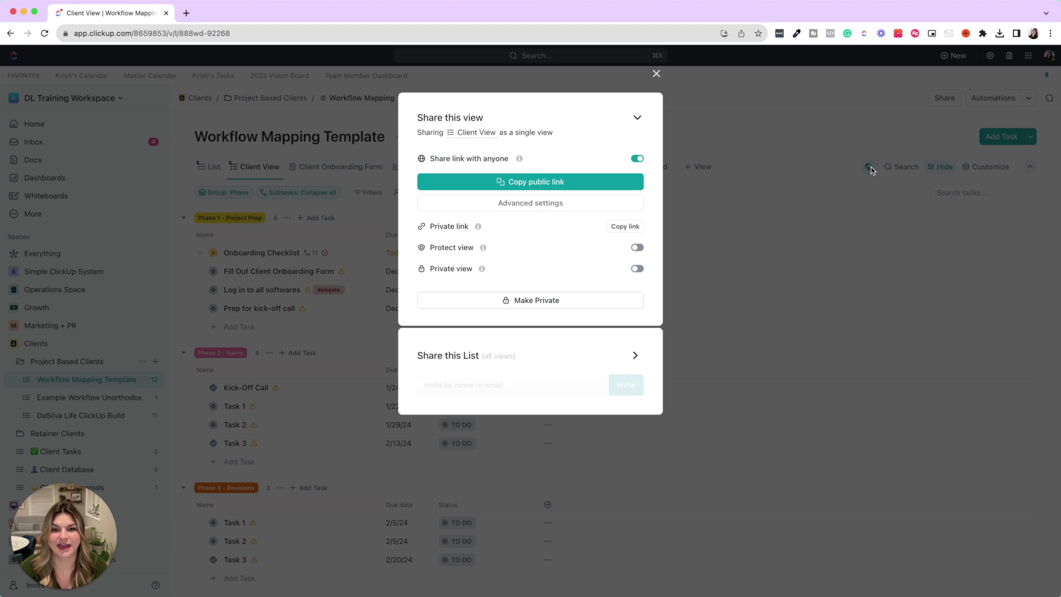
pyautogui.click(585, 181)
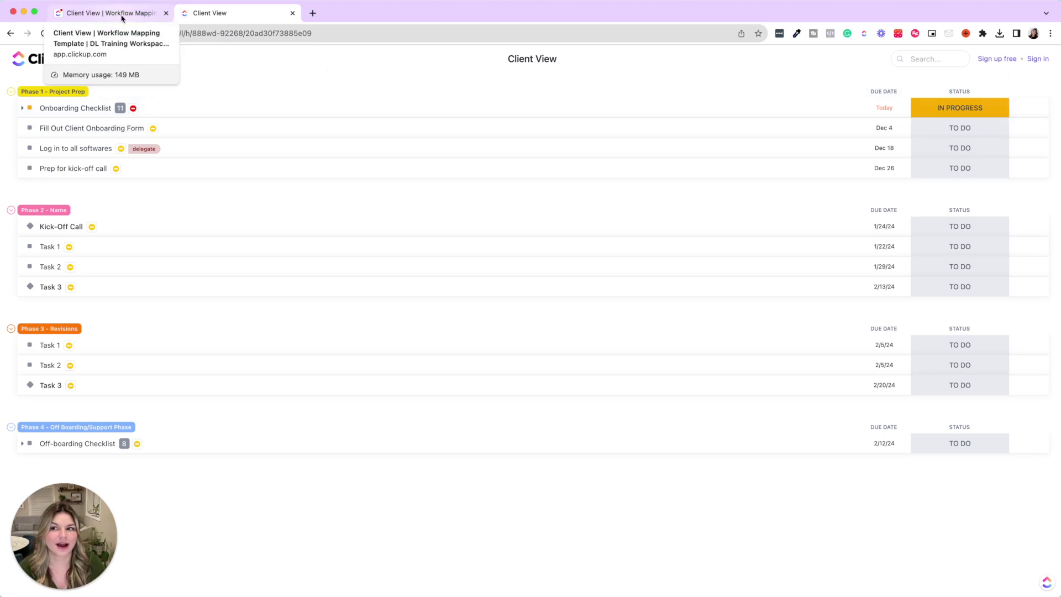
pyautogui.click(122, 18)
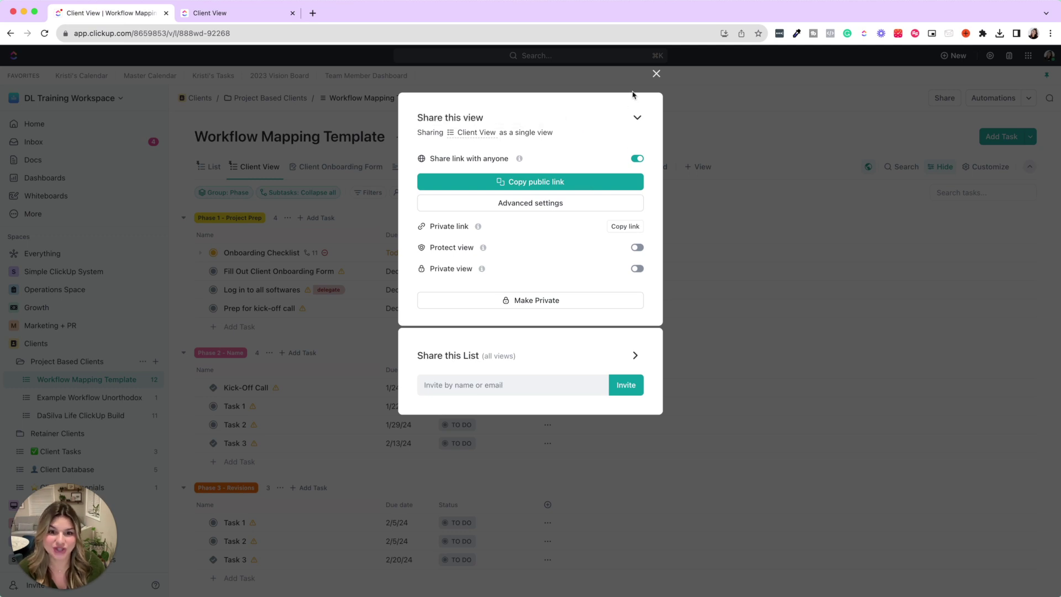
pyautogui.click(656, 74)
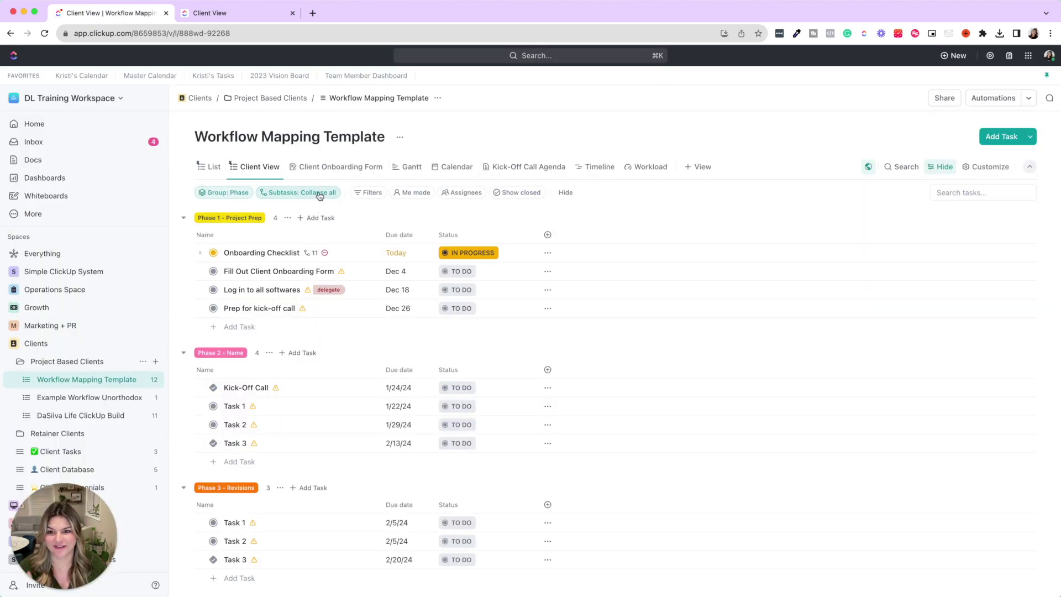
pyautogui.click(334, 173)
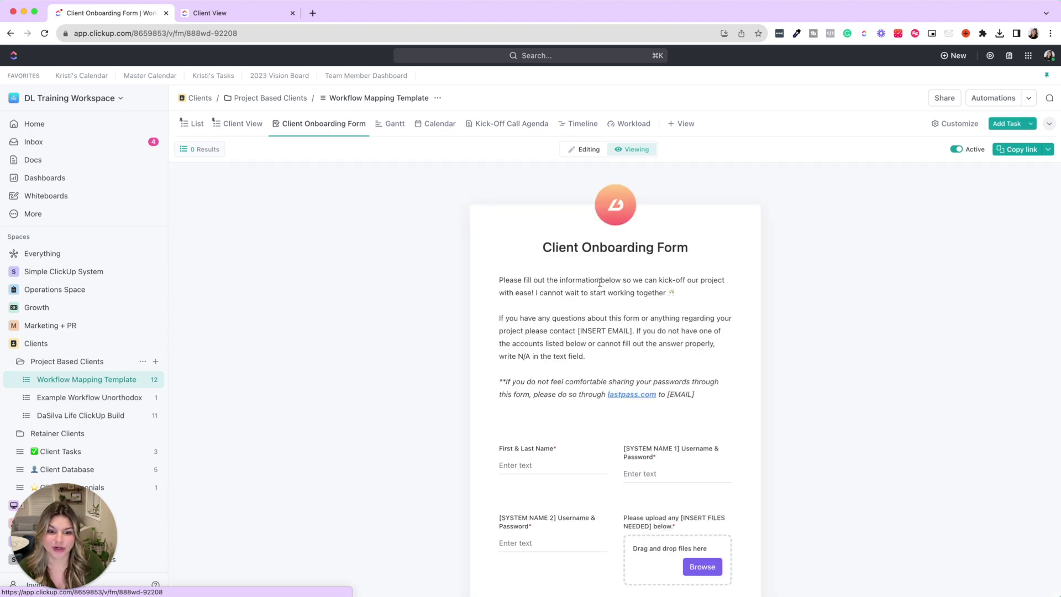
# - In the Gantt chart, drag Phase 3 Task 1 to a later date, shifting its dependent tasks
pyautogui.scroll(-4, 601, 292)
pyautogui.scroll(4, 602, 291)
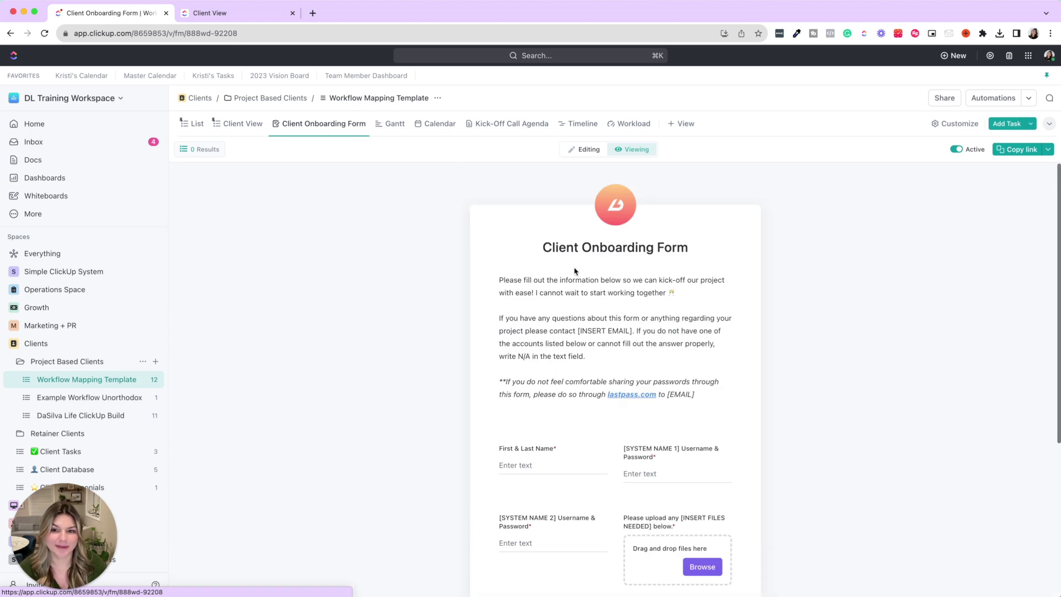
pyautogui.click(392, 125)
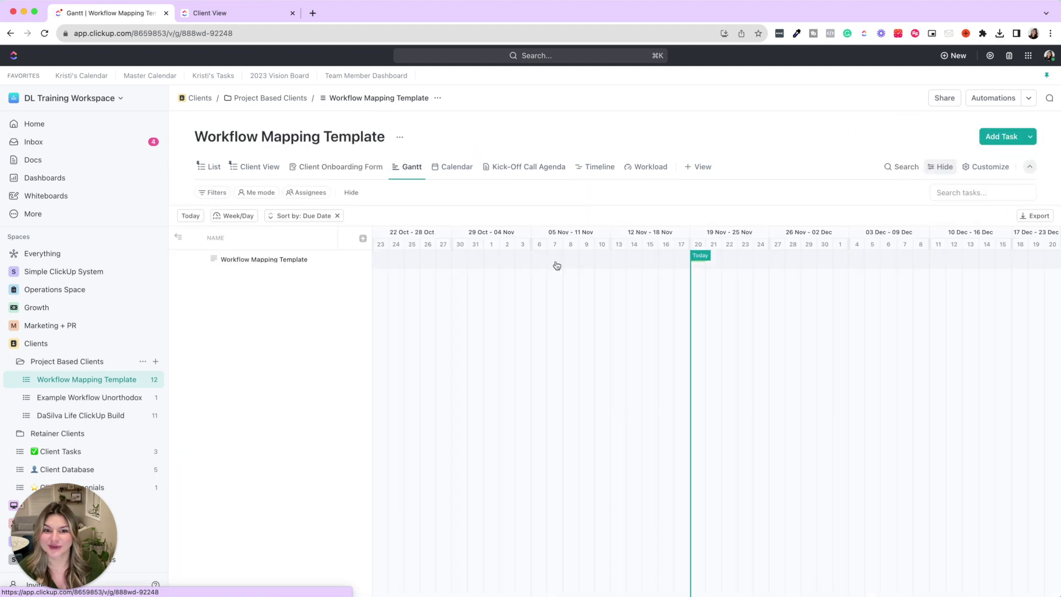
pyautogui.hscroll(5, 684, 318)
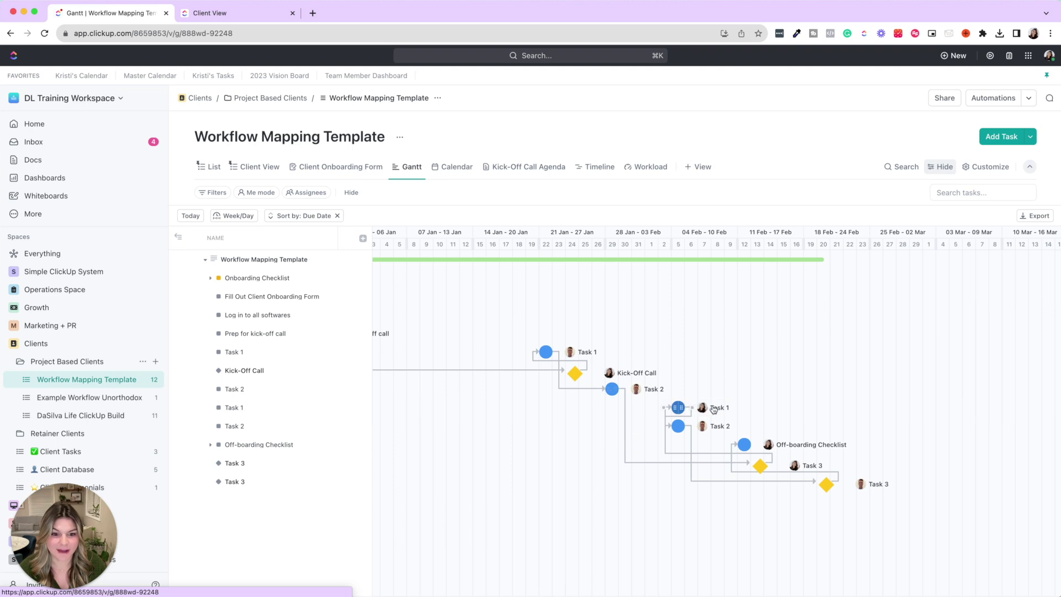
pyautogui.moveTo(718, 407); pyautogui.dragTo(891, 400)
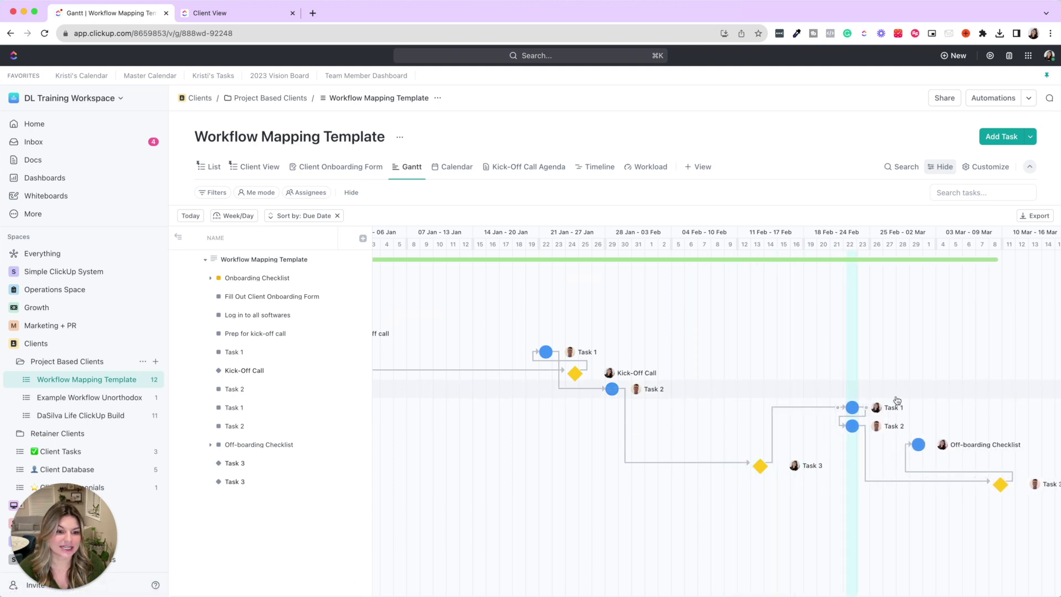
pyautogui.moveTo(897, 400); pyautogui.dragTo(896, 401)
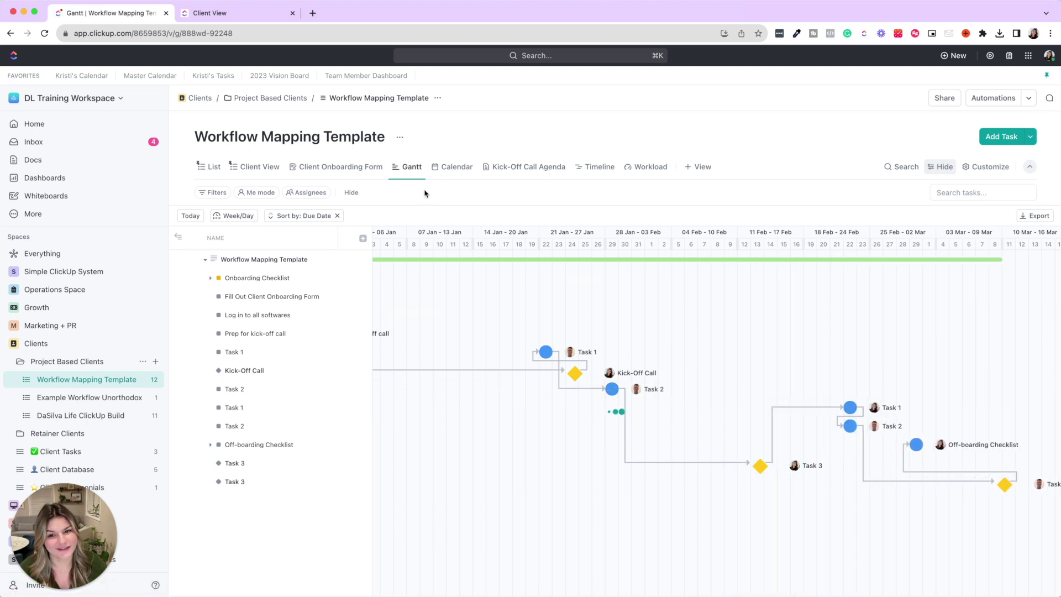
# - Browse the Calendar at December 2023, the Kick-Off Call Agenda doc and Timeline, then return to List
pyautogui.click(450, 167)
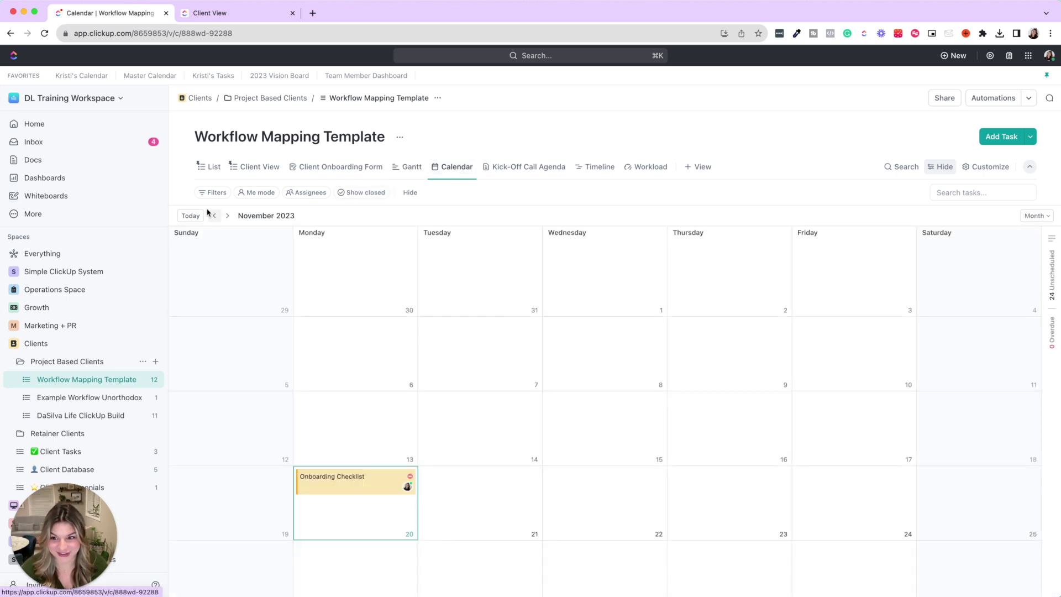
pyautogui.click(227, 216)
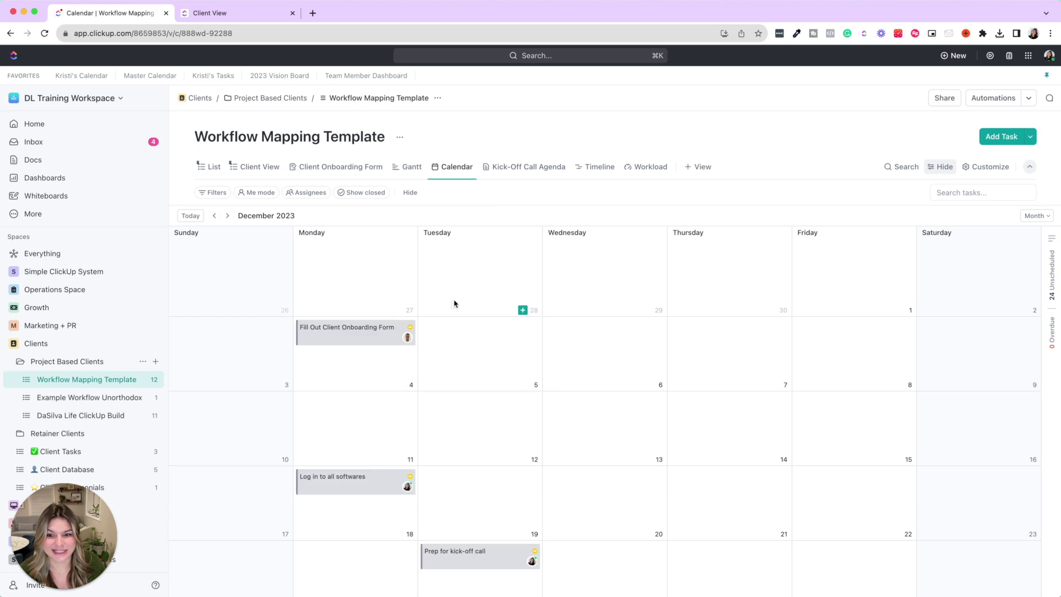
pyautogui.click(523, 169)
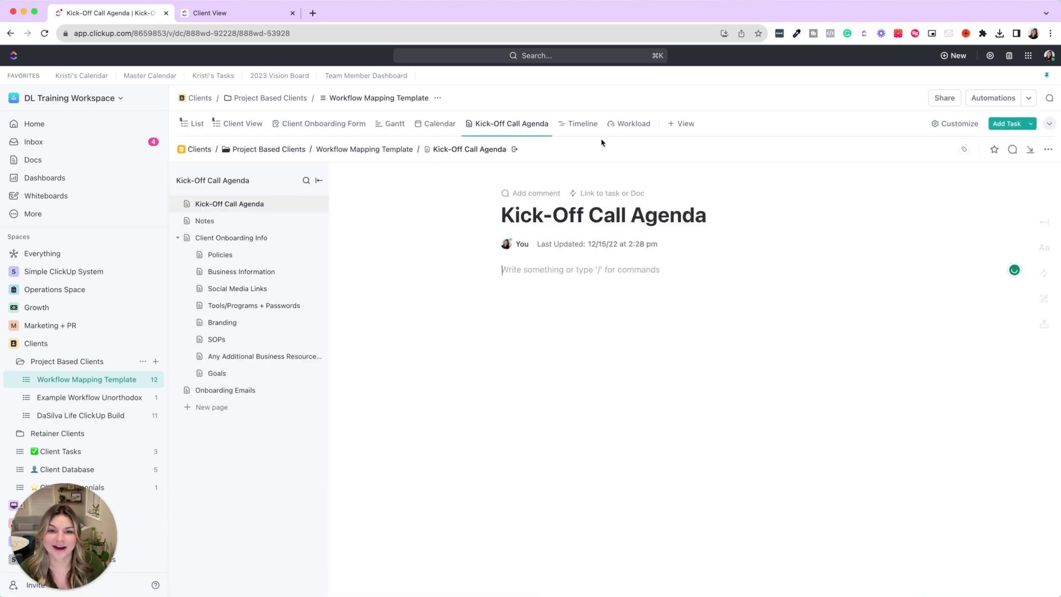
pyautogui.click(590, 129)
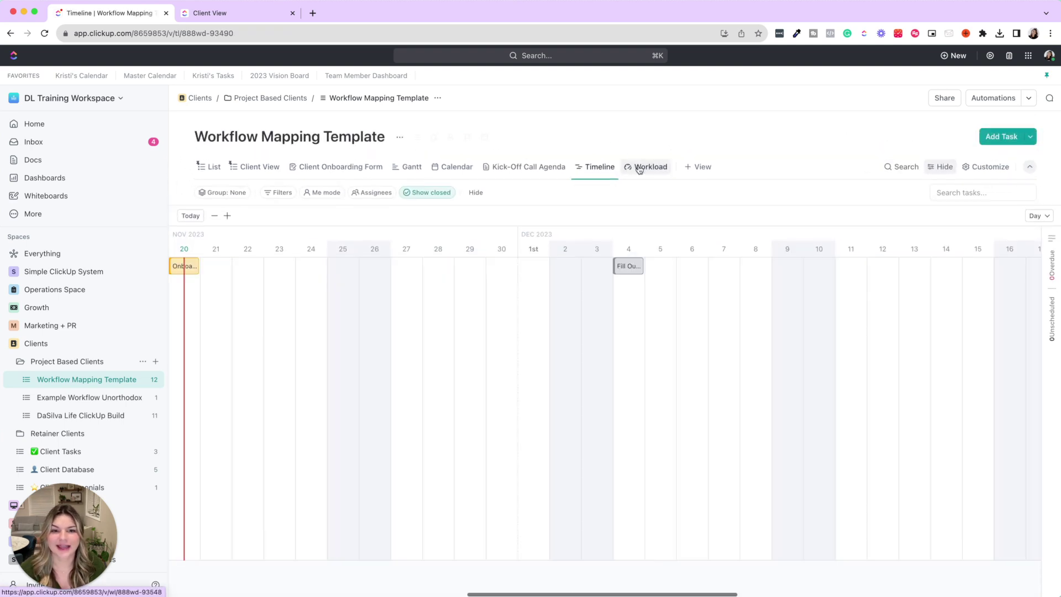
pyautogui.click(209, 168)
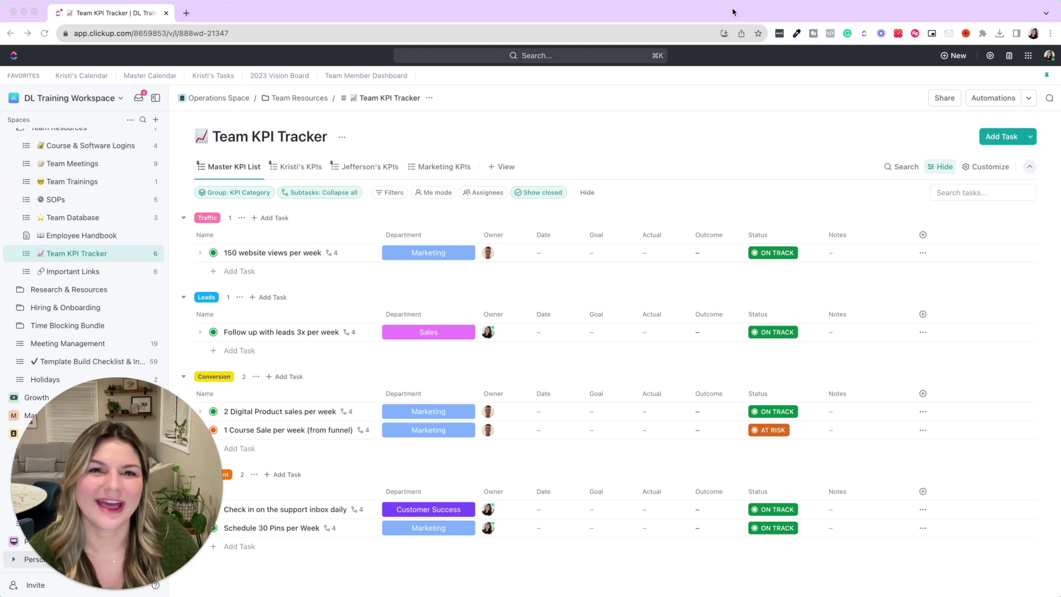
# - Check the first KPI's department choices, leaving it set to Marketing
pyautogui.scroll(-1, 477, 213)
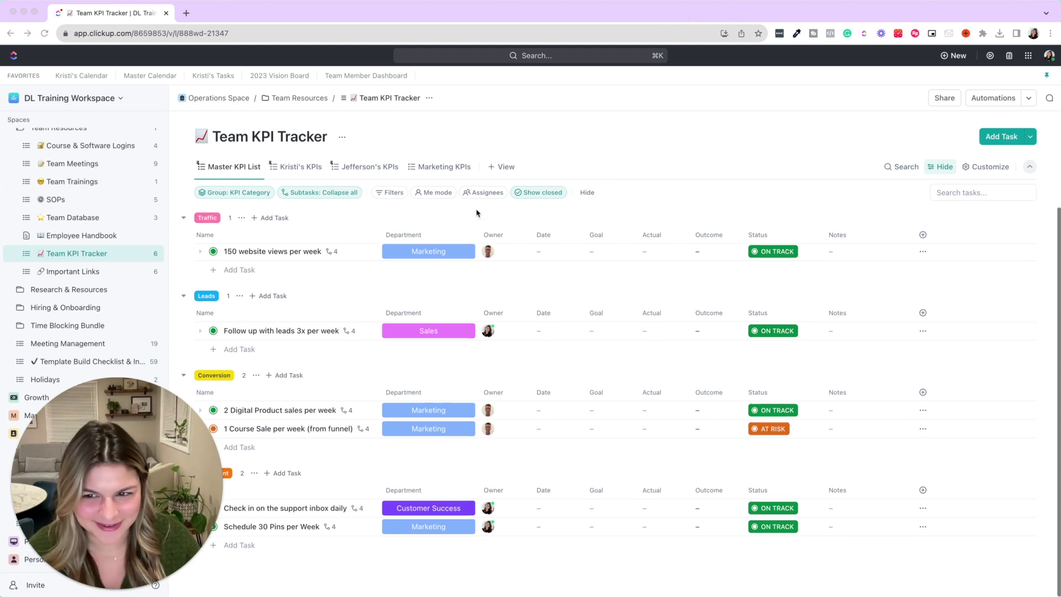
pyautogui.scroll(1, 477, 213)
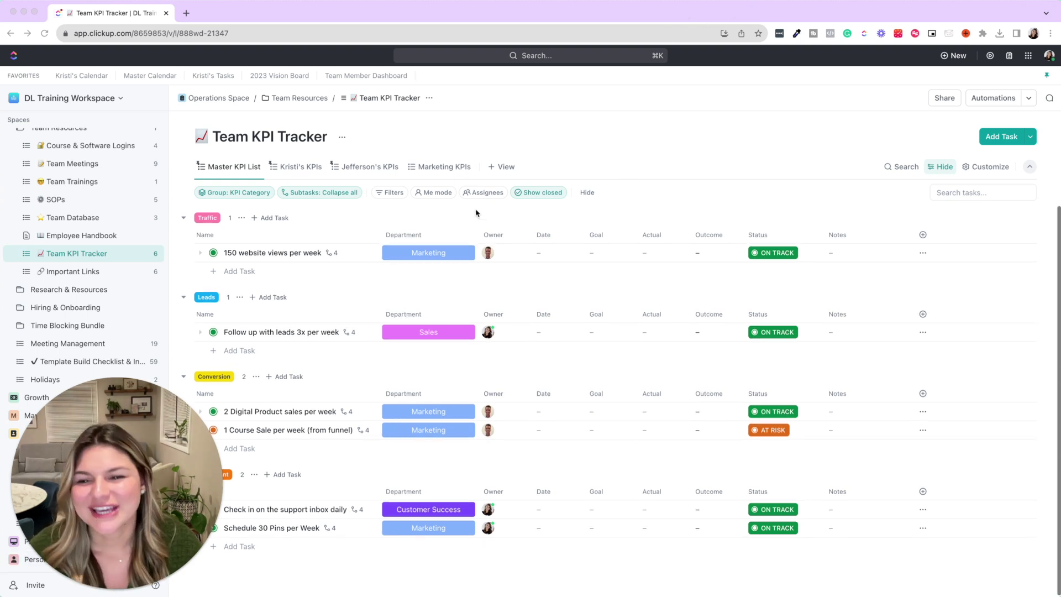
pyautogui.click(321, 225)
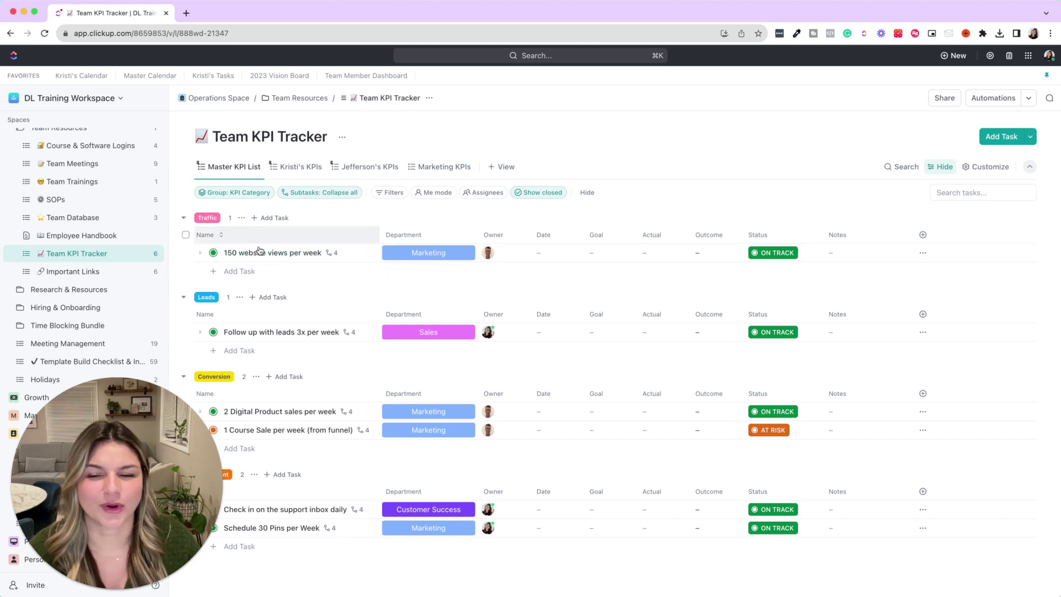
pyautogui.click(102, 589)
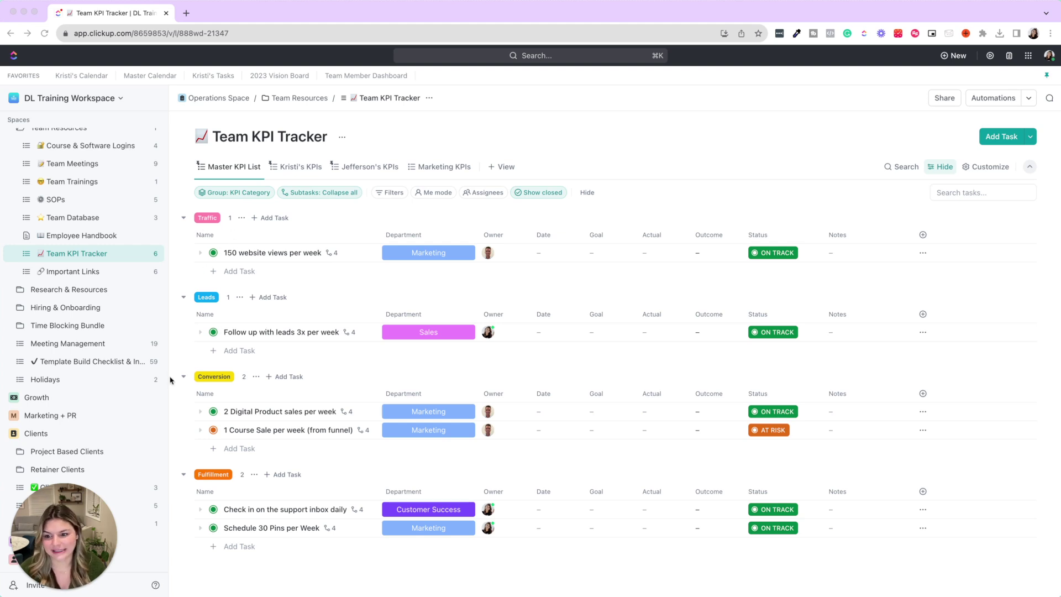
pyautogui.click(424, 258)
pyautogui.click(425, 257)
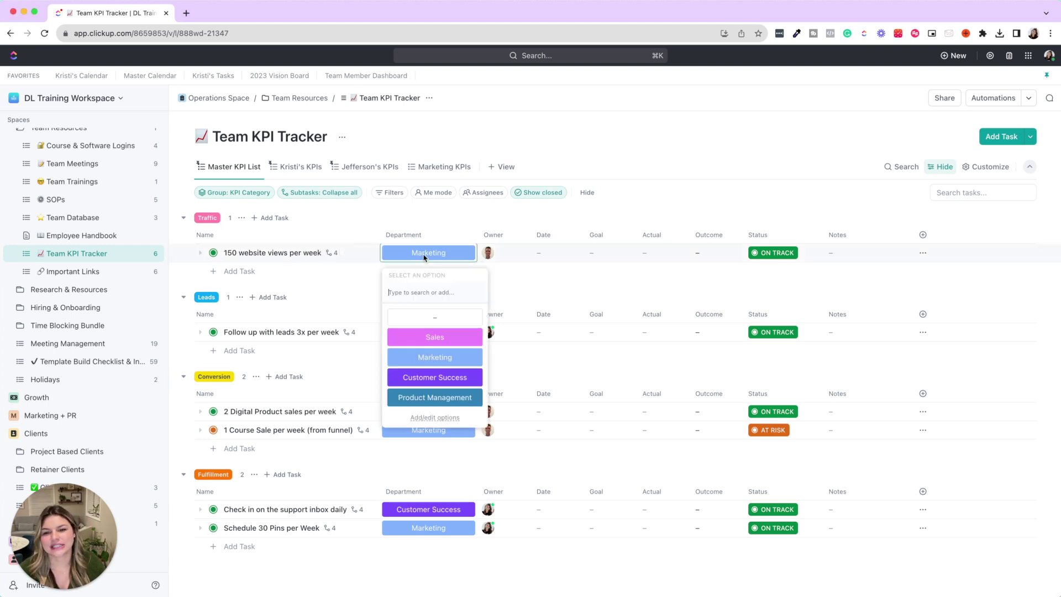
pyautogui.click(488, 226)
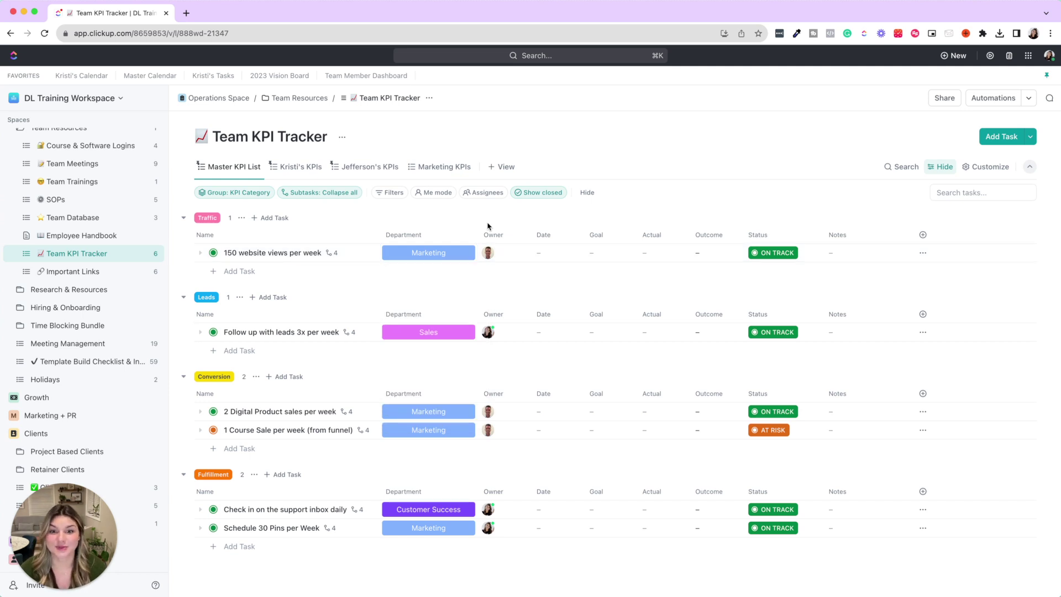
# - Expand the website-views weekly subtasks, inspect Week 1's formula, ON TRACK status and note, then open a member's KPIs
pyautogui.click(200, 253)
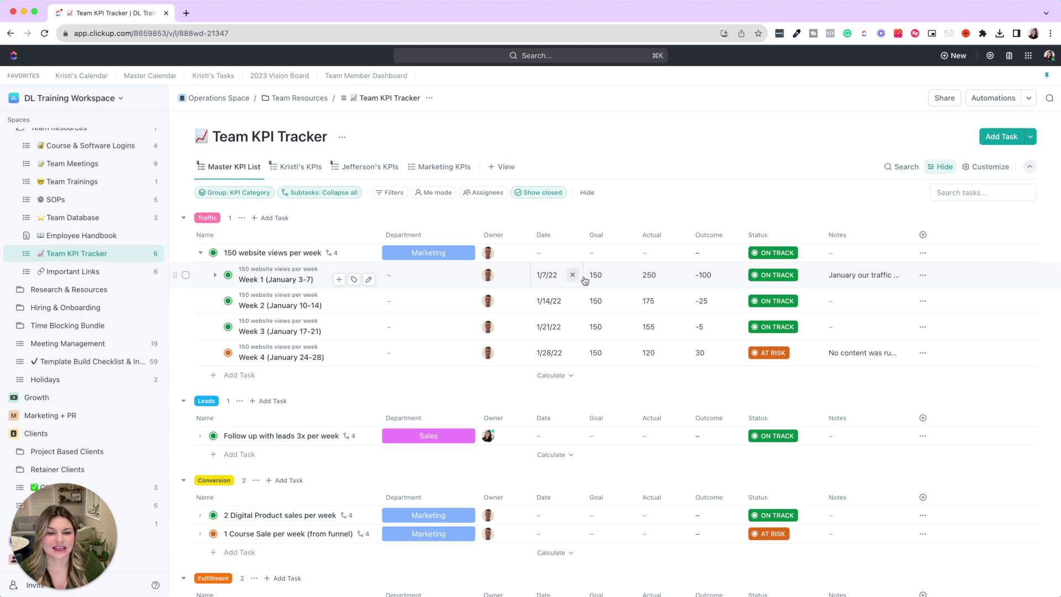
pyautogui.click(720, 275)
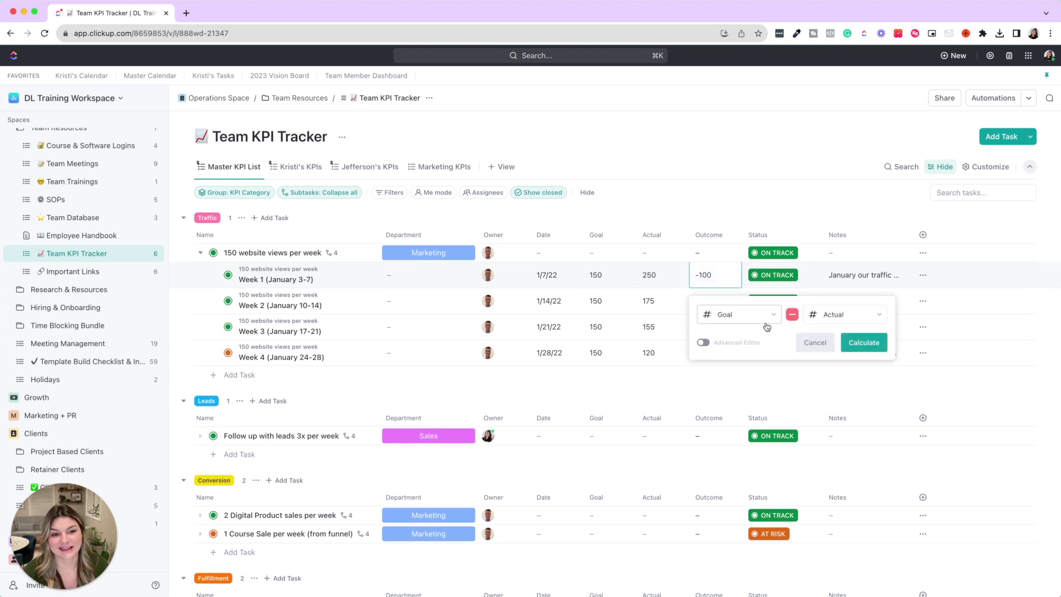
pyautogui.click(796, 221)
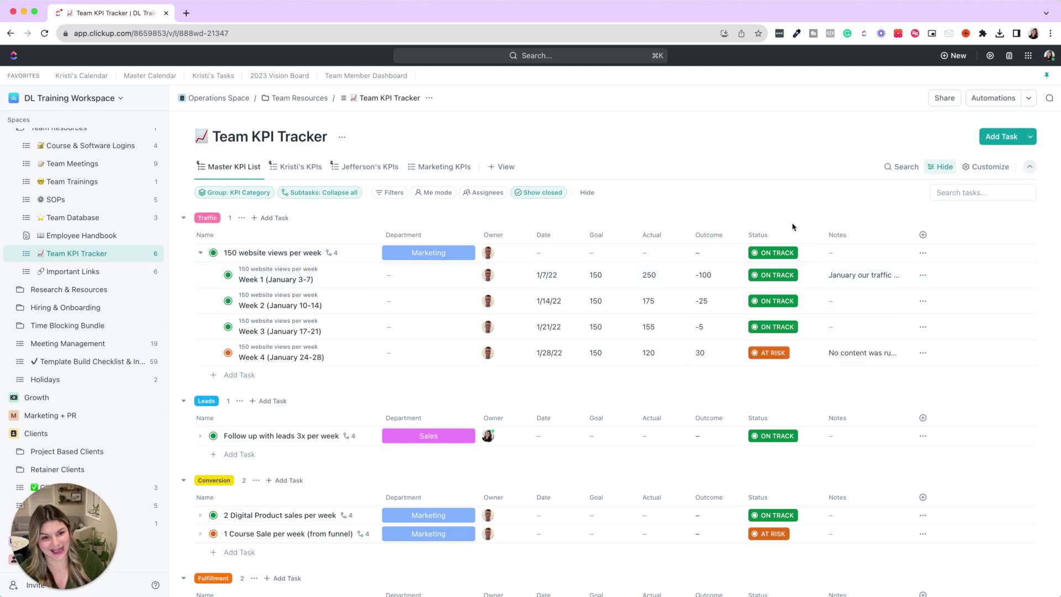
pyautogui.click(776, 276)
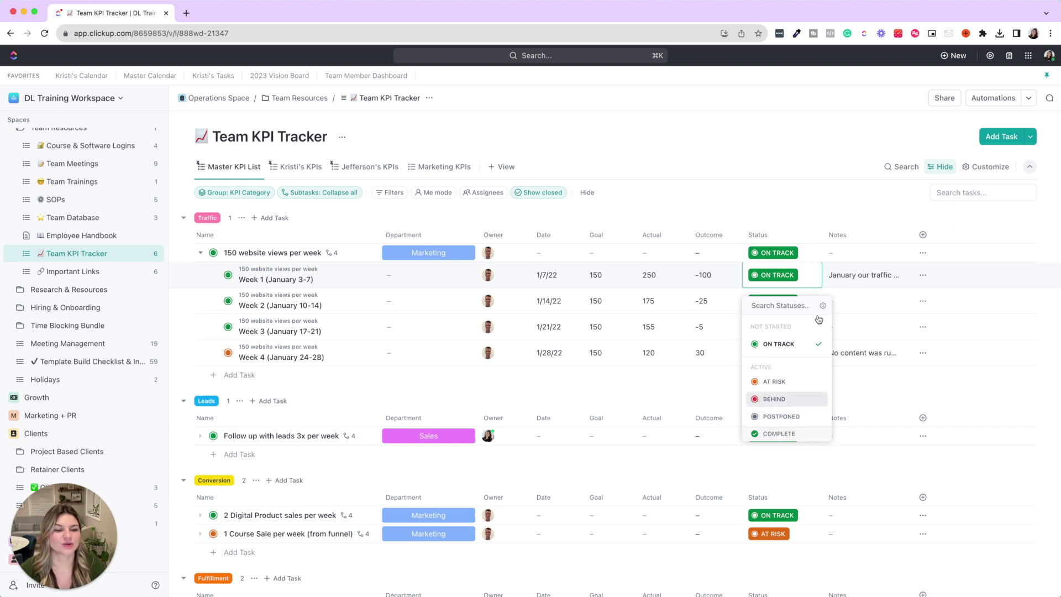
pyautogui.click(857, 246)
pyautogui.click(858, 278)
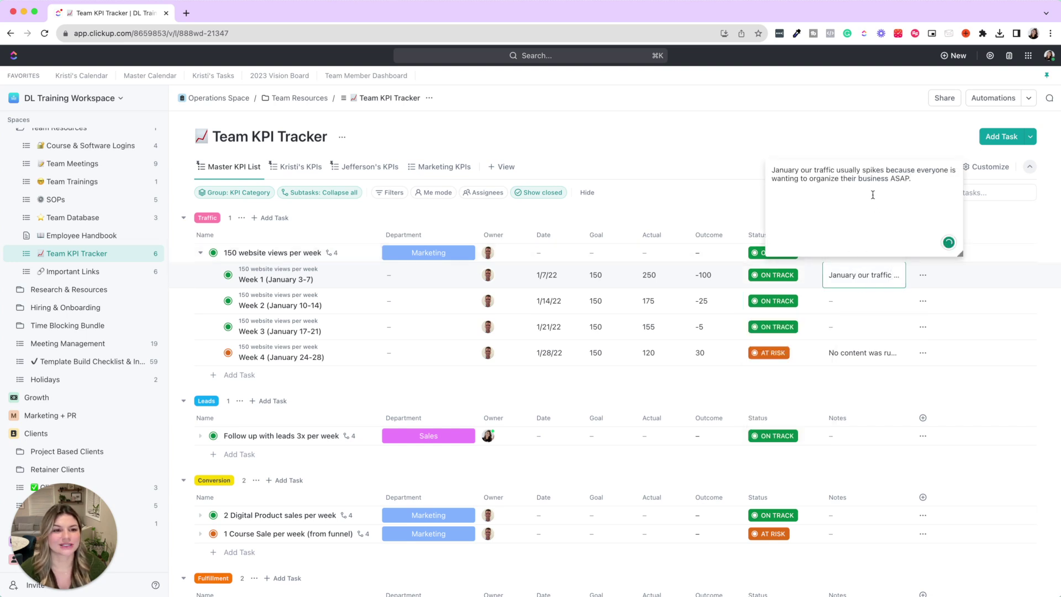
pyautogui.click(630, 202)
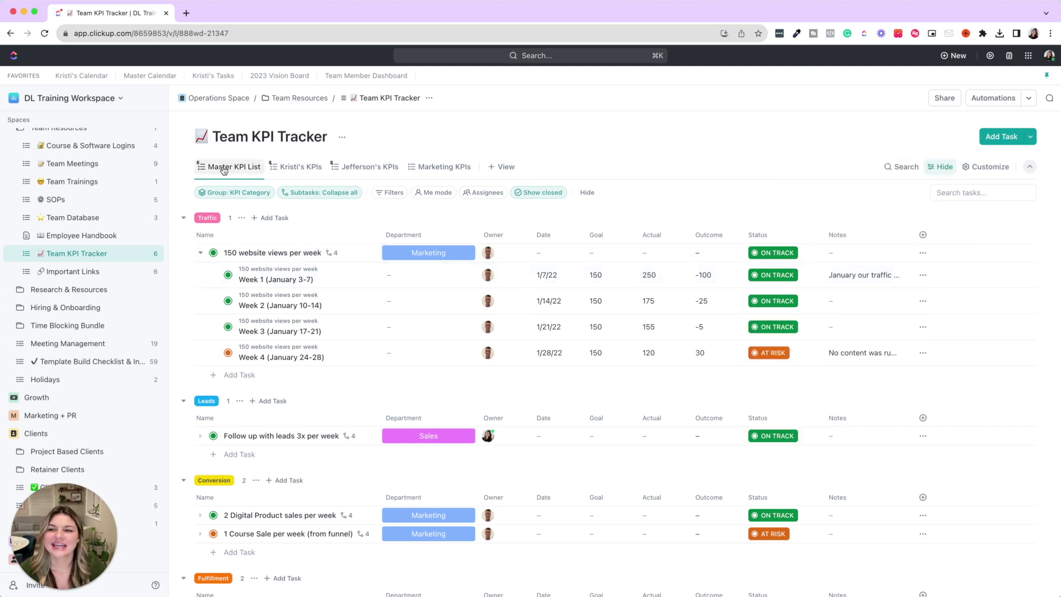
pyautogui.click(299, 169)
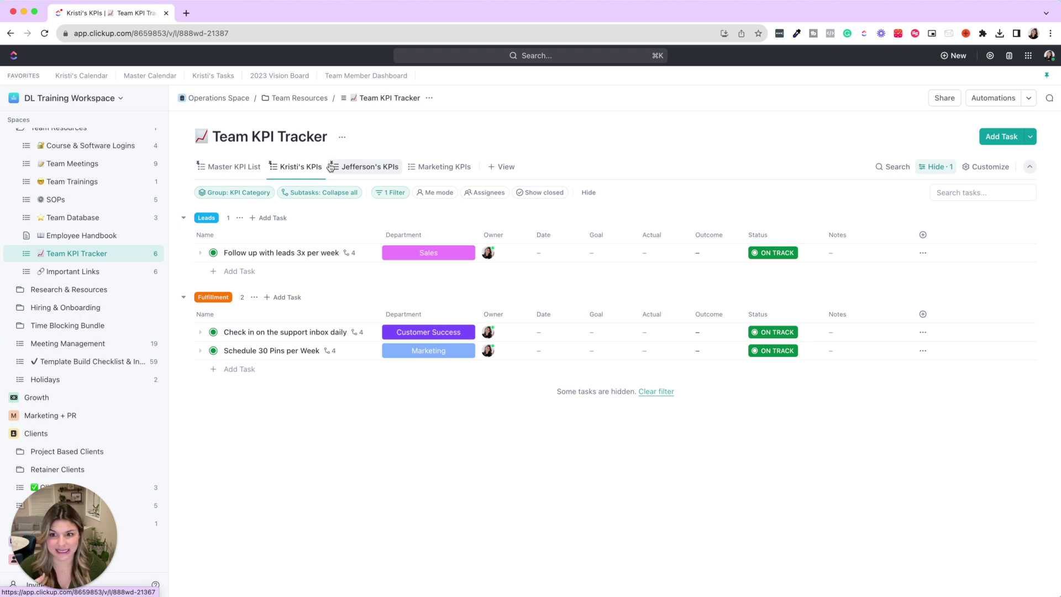
# - Preview another member's KPIs and Marketing KPIs, then return to Master KPI List and collapse the website-views subtasks
pyautogui.click(349, 168)
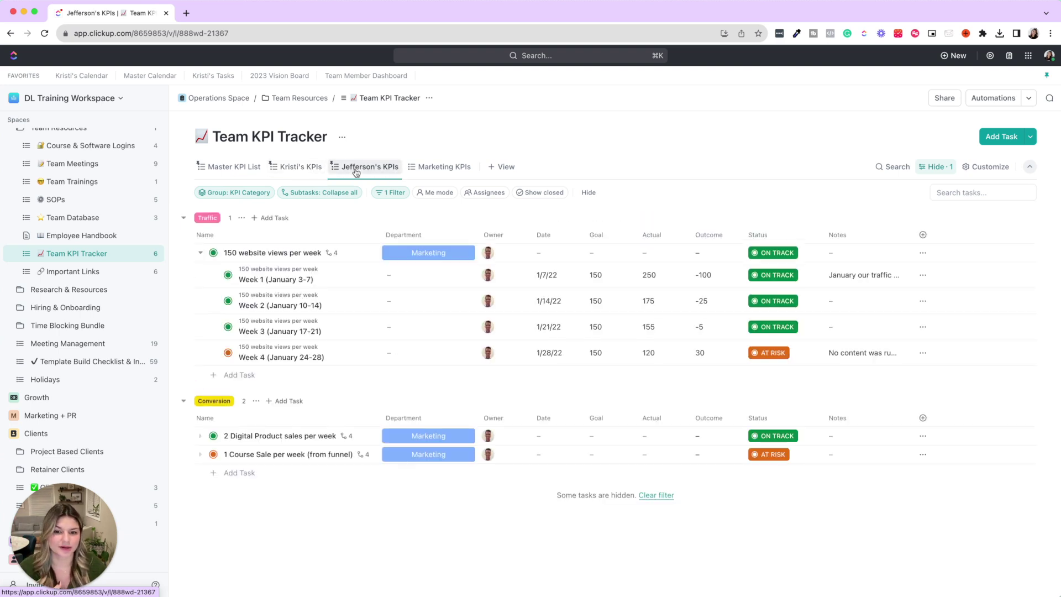
pyautogui.click(437, 167)
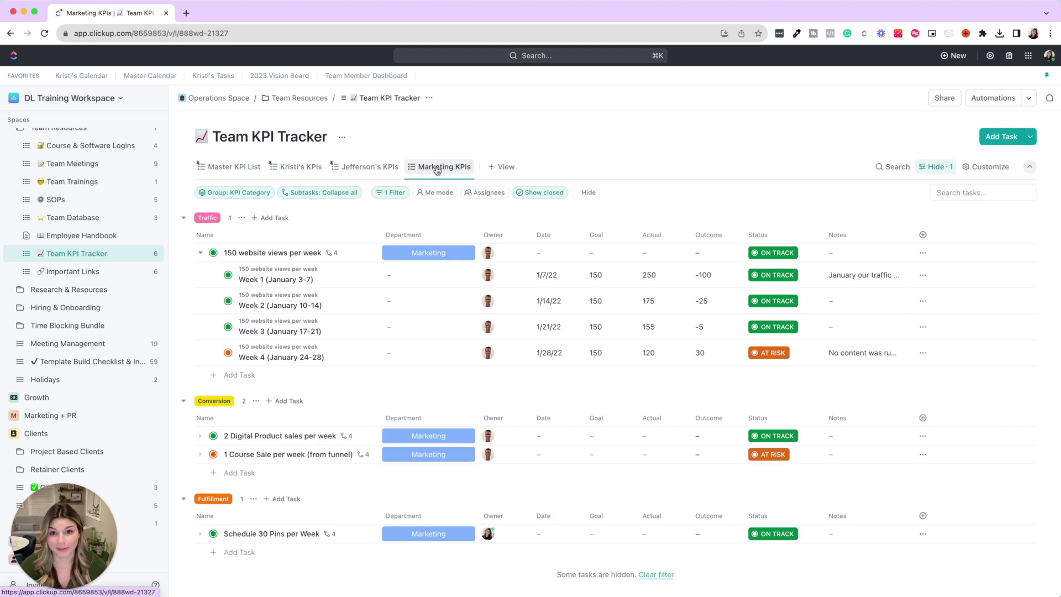
pyautogui.click(239, 167)
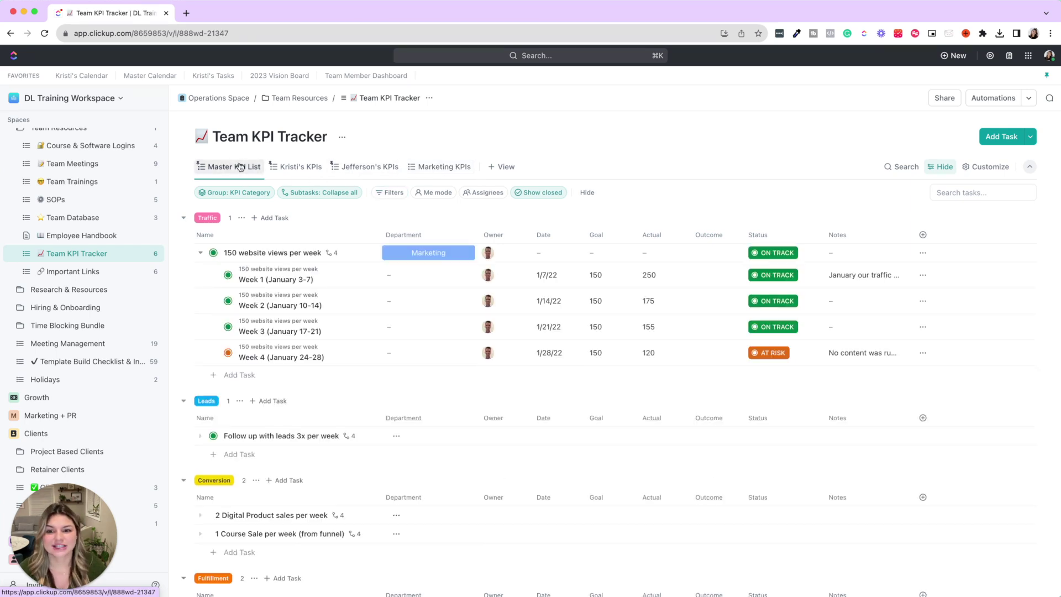
pyautogui.click(200, 253)
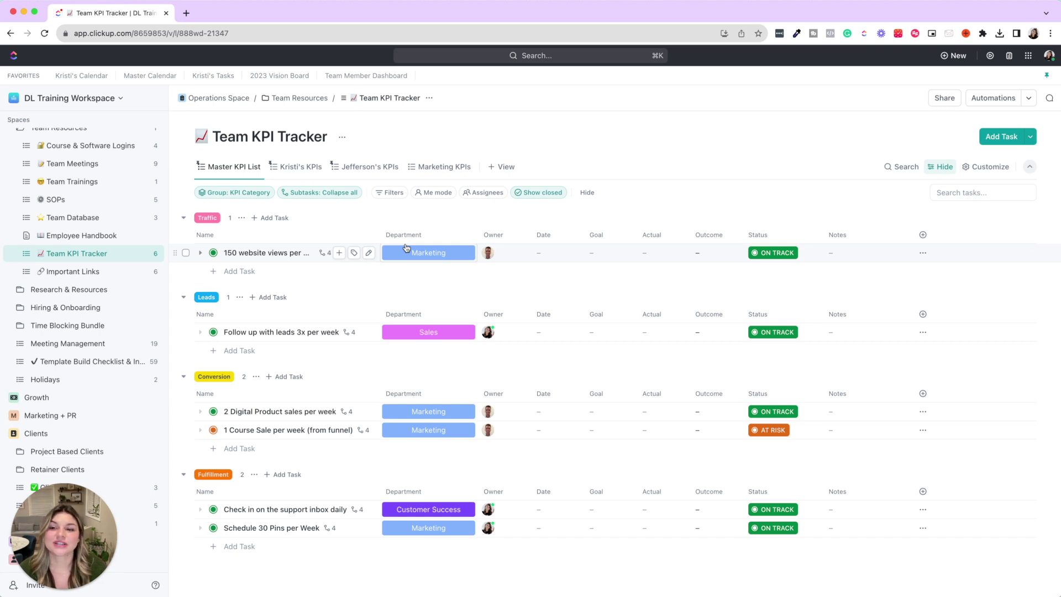
pyautogui.scroll(5, 55, 249)
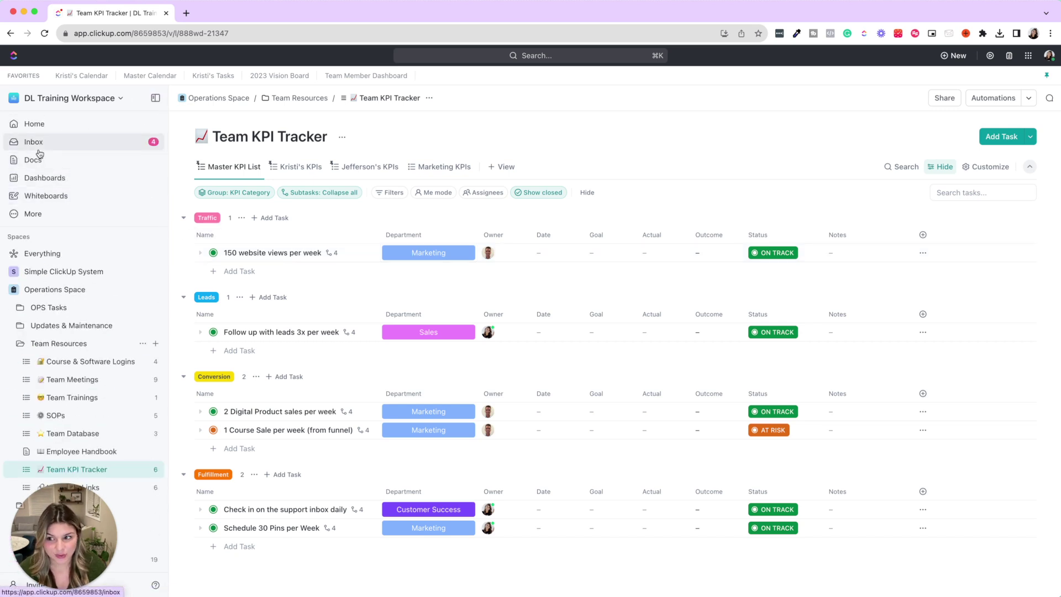
# - Open Goals, view 'Achieve record revenue and profitability', and cancel a new target form unsaved
pyautogui.click(40, 214)
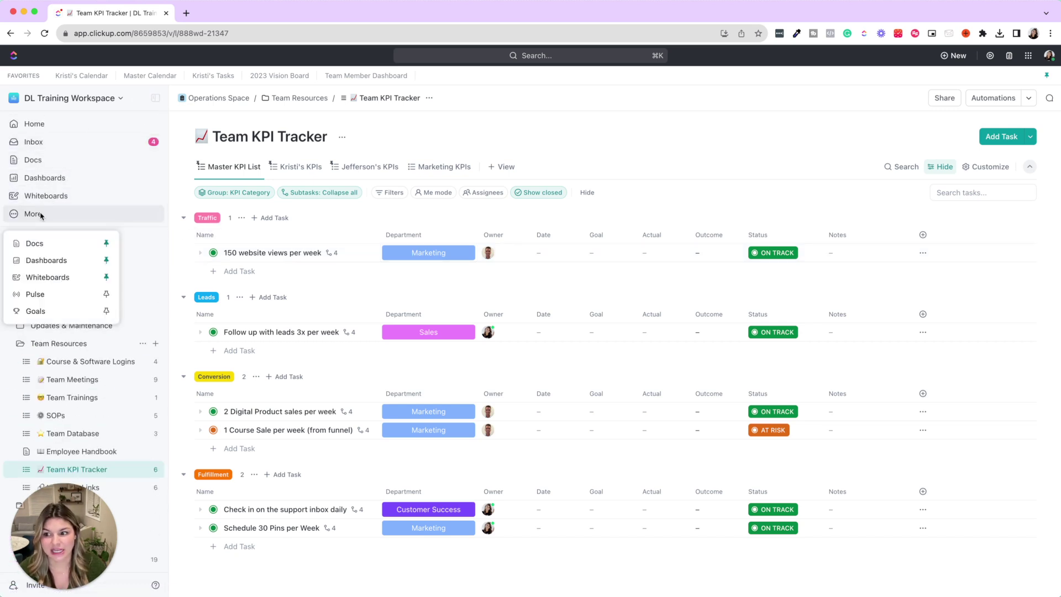
pyautogui.click(53, 312)
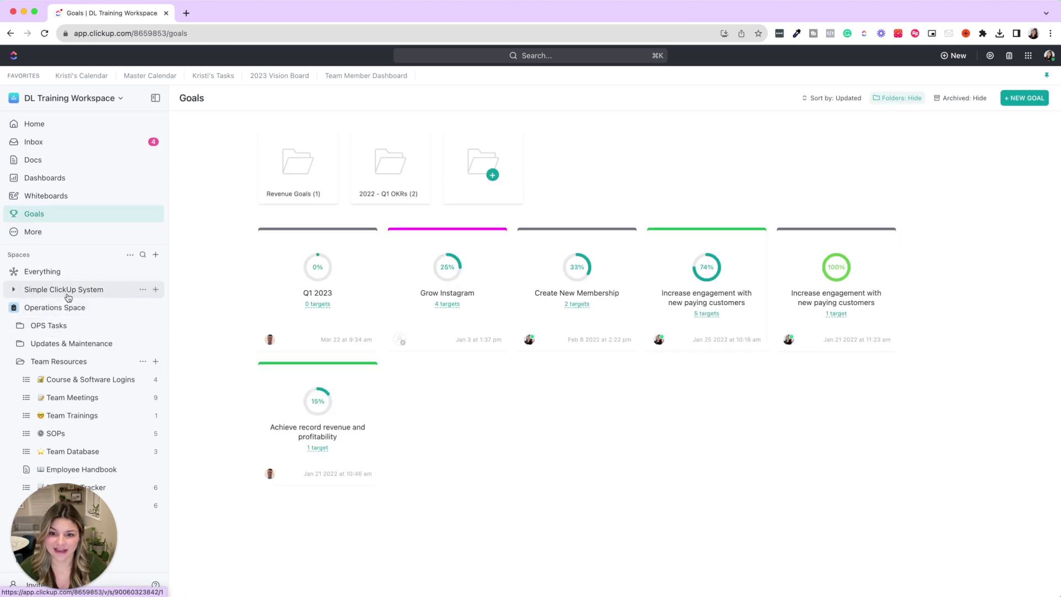
pyautogui.click(343, 403)
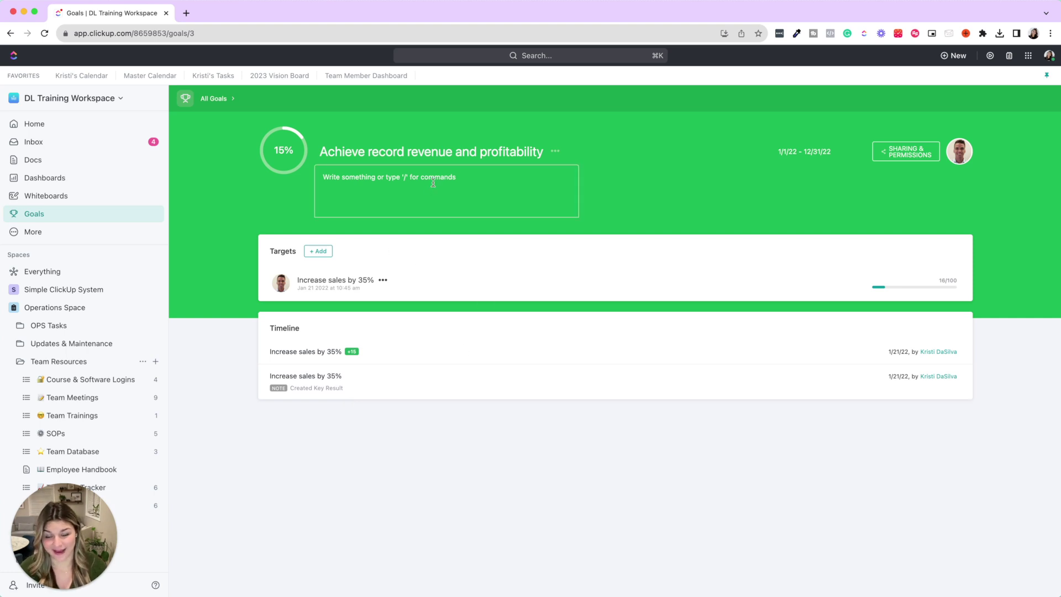
pyautogui.click(321, 252)
pyautogui.scroll(-2, 191, 264)
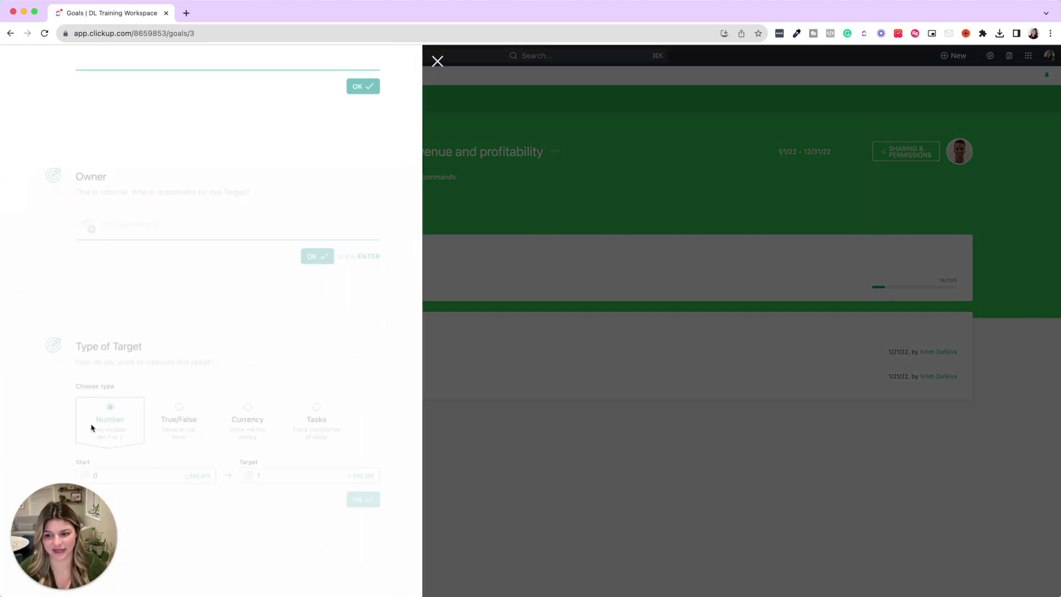
pyautogui.click(438, 61)
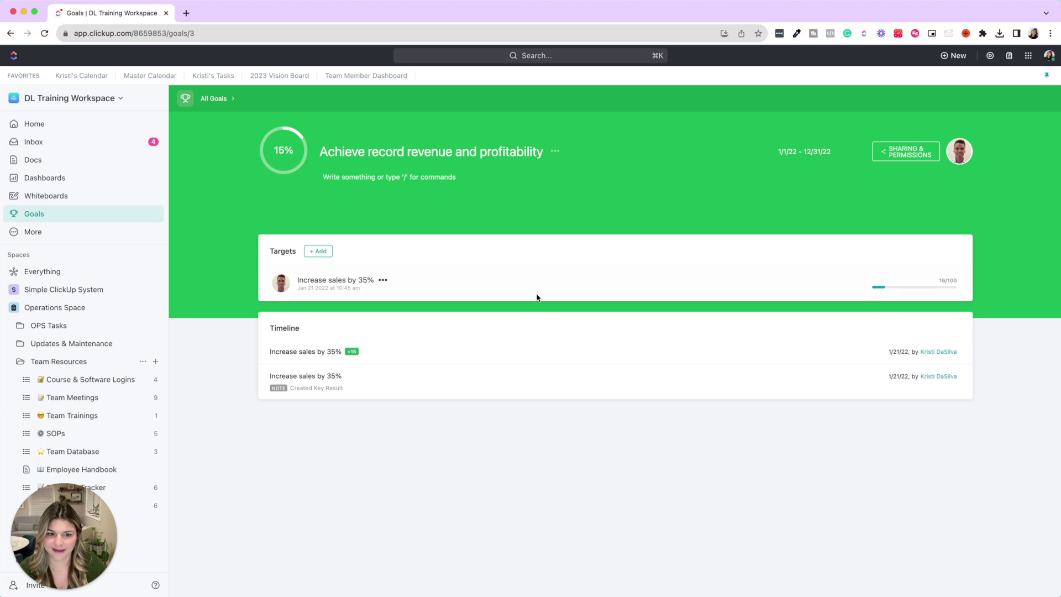
# - Update the Increase sales by 35% target's current value to 100 and save it
pyautogui.click(821, 281)
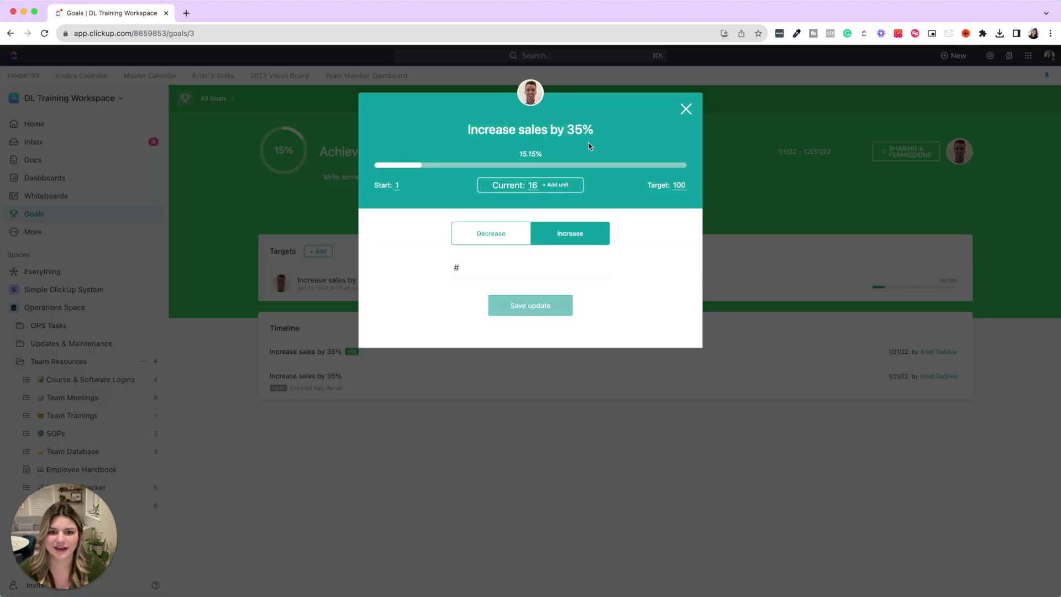
pyautogui.click(533, 185)
pyautogui.write('100')
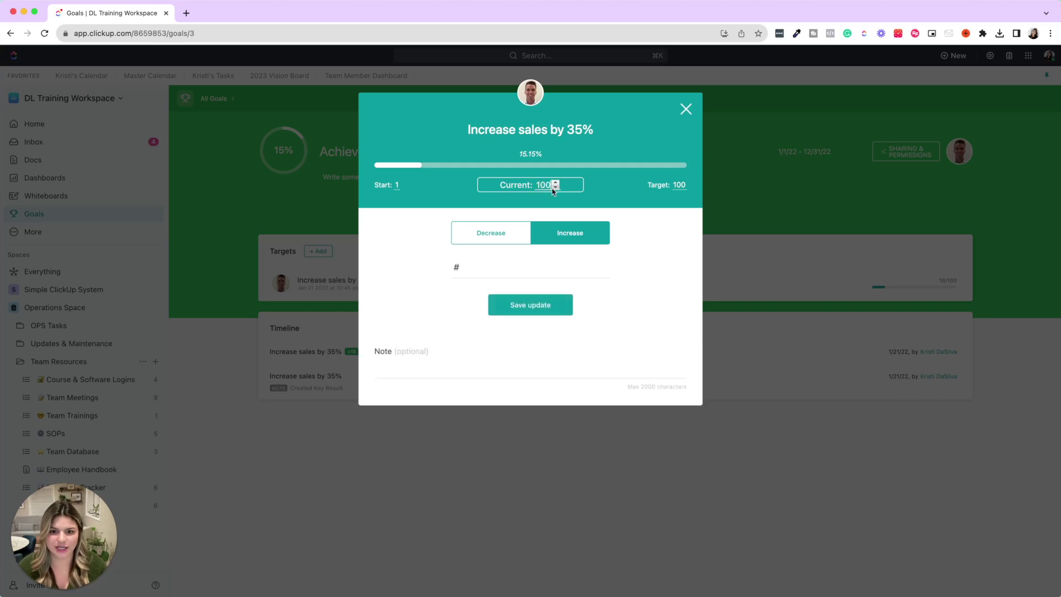
pyautogui.click(552, 312)
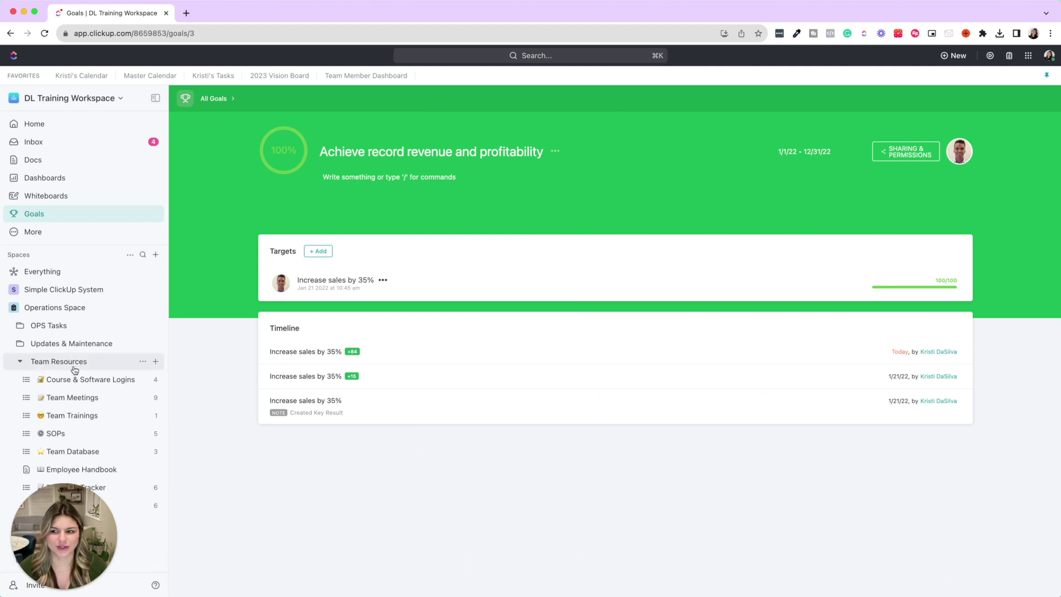
pyautogui.scroll(-5, 77, 365)
# - Open the Team KPI Tracker list from the sidebar
pyautogui.click(90, 347)
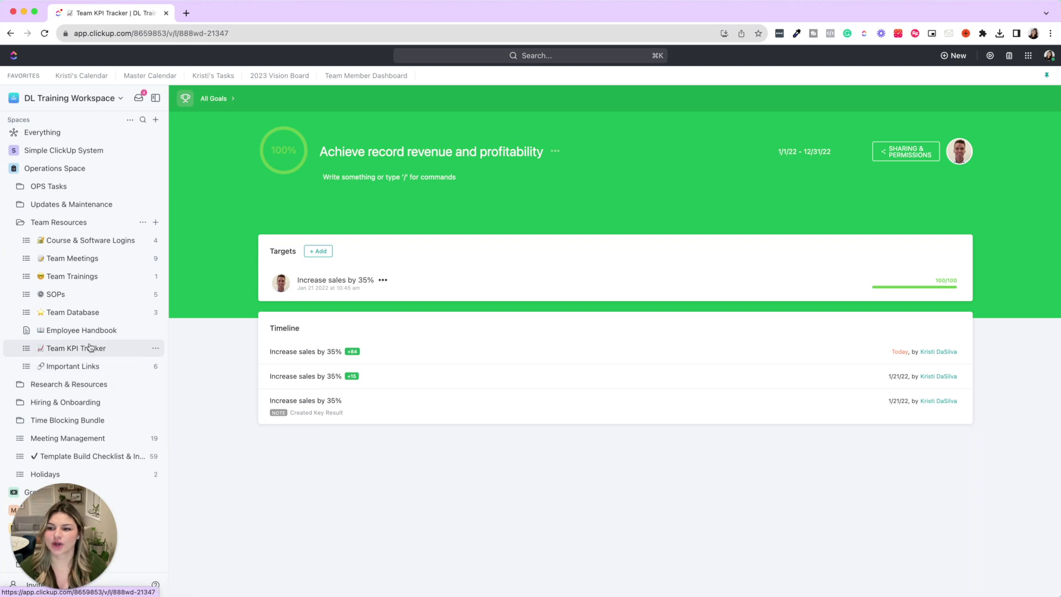
pyautogui.moveTo(484, 330)
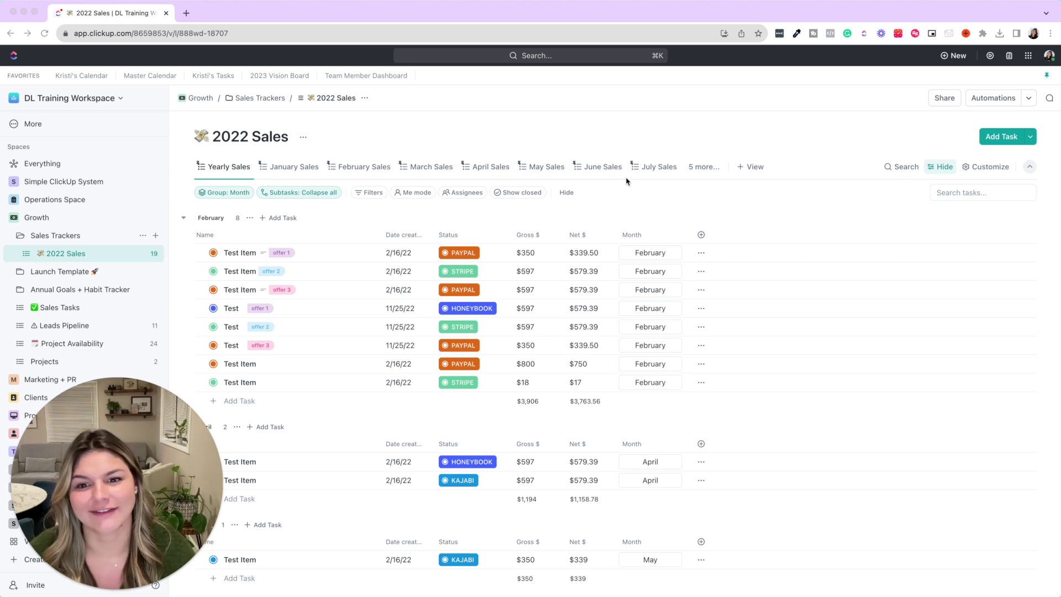
# - Review the first sale's PAYPAL status and second sale's February month unchanged, then open January Sales
pyautogui.click(463, 254)
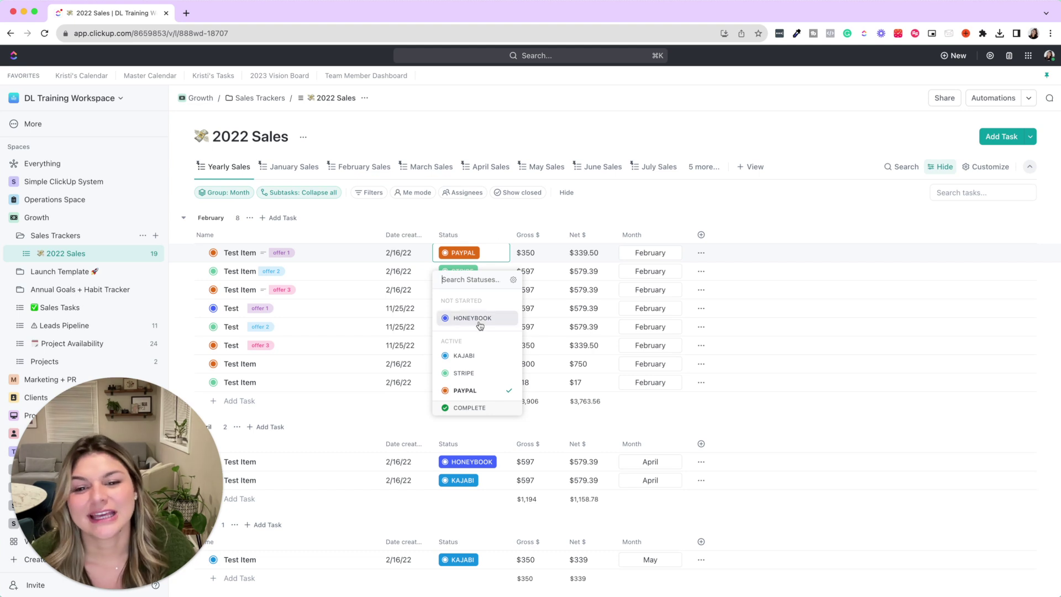
pyautogui.click(493, 222)
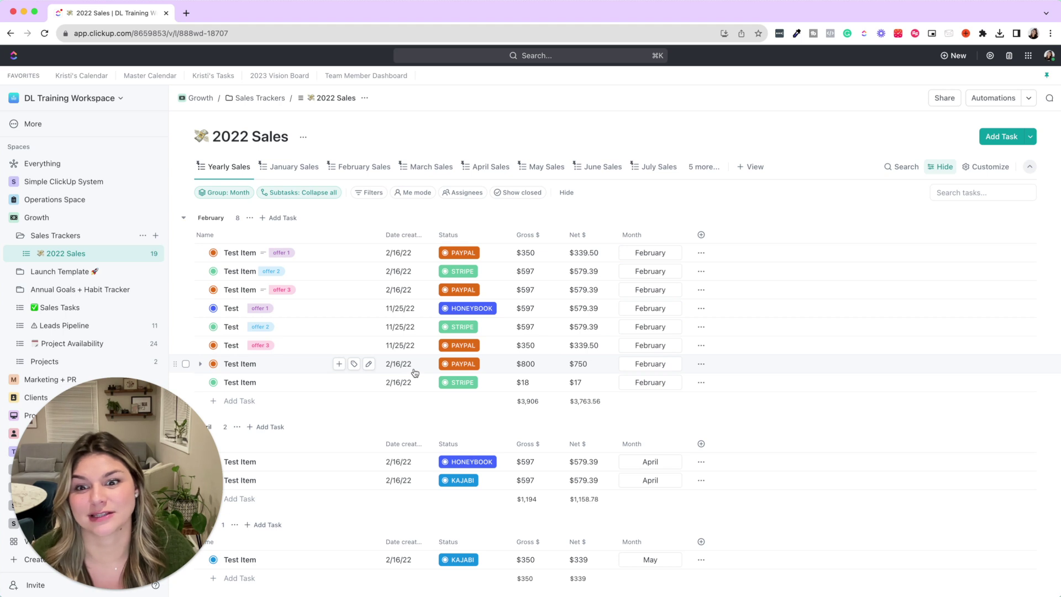
pyautogui.click(639, 268)
pyautogui.click(673, 207)
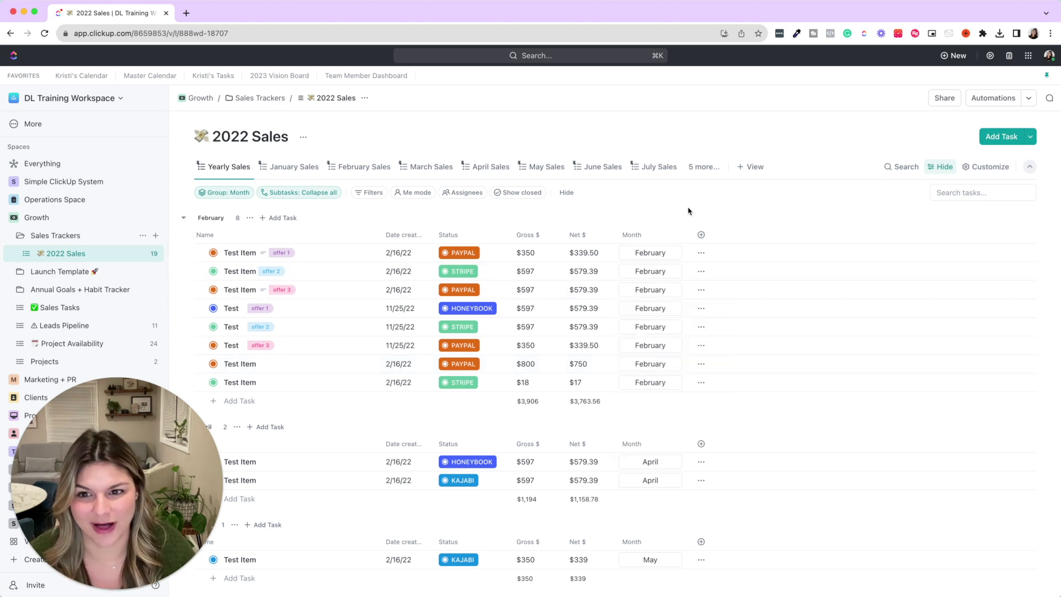
pyautogui.click(275, 167)
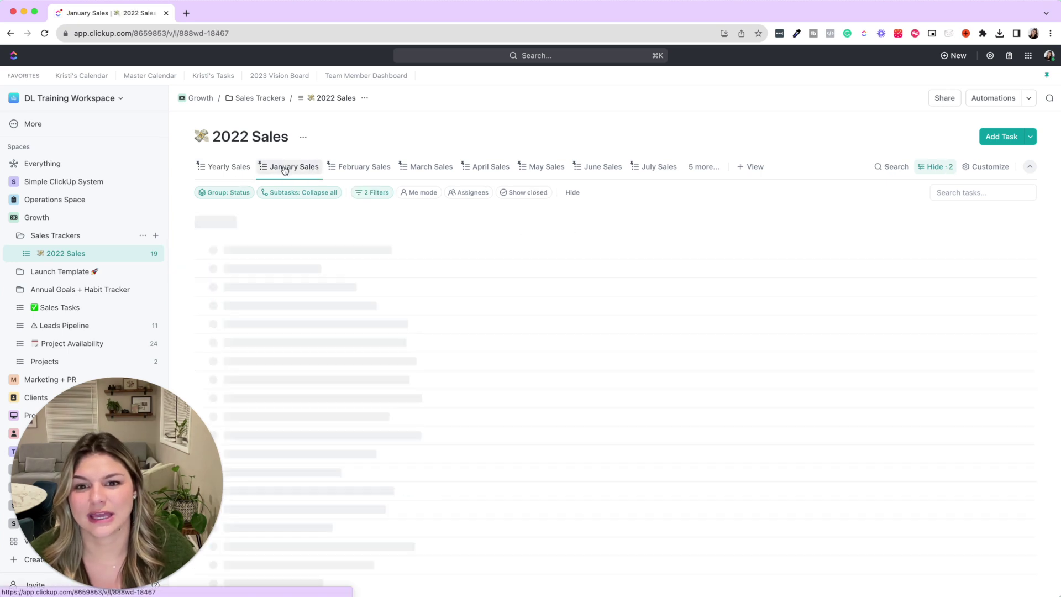
# - Pick February Sales from the '5 more...' views list and scroll through its payment-platform groups
pyautogui.click(696, 168)
pyautogui.click(756, 273)
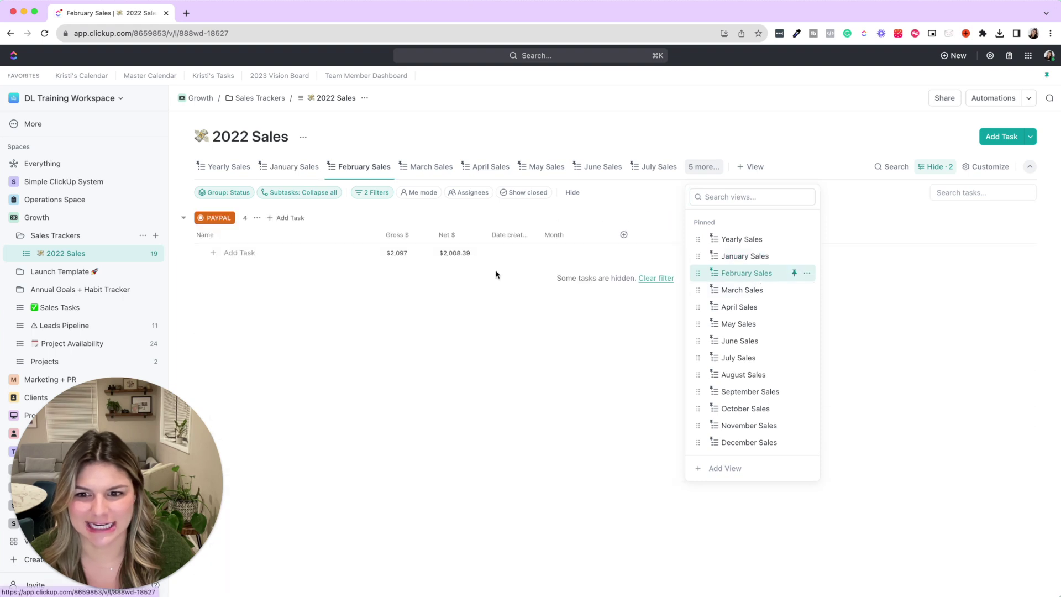
pyautogui.click(347, 220)
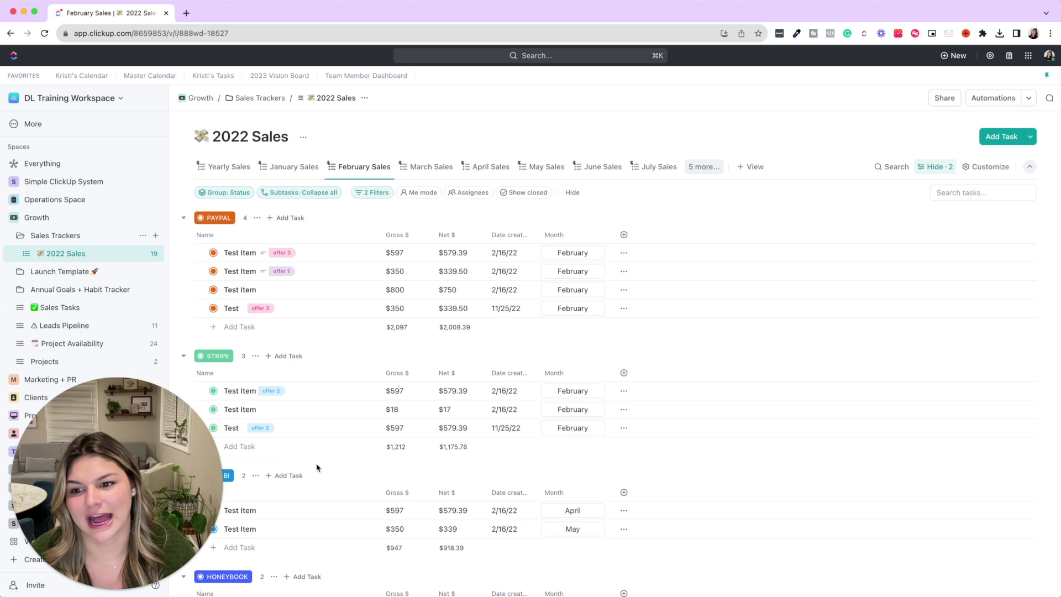
pyautogui.scroll(-3, 316, 467)
pyautogui.scroll(3, 317, 468)
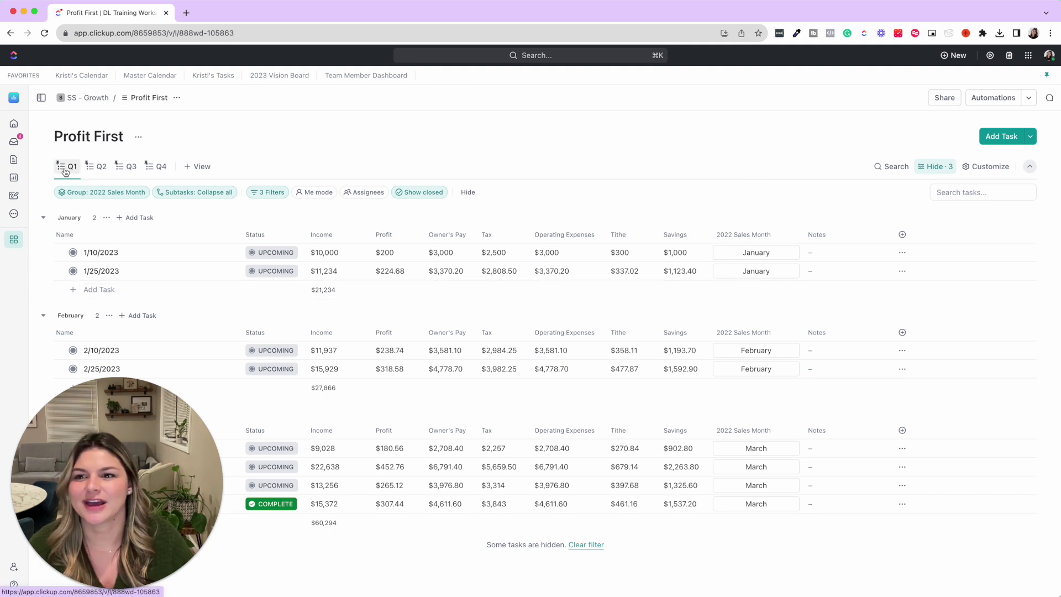
# - Check the sales month choices, then add a new task named Day to the January group
pyautogui.click(756, 252)
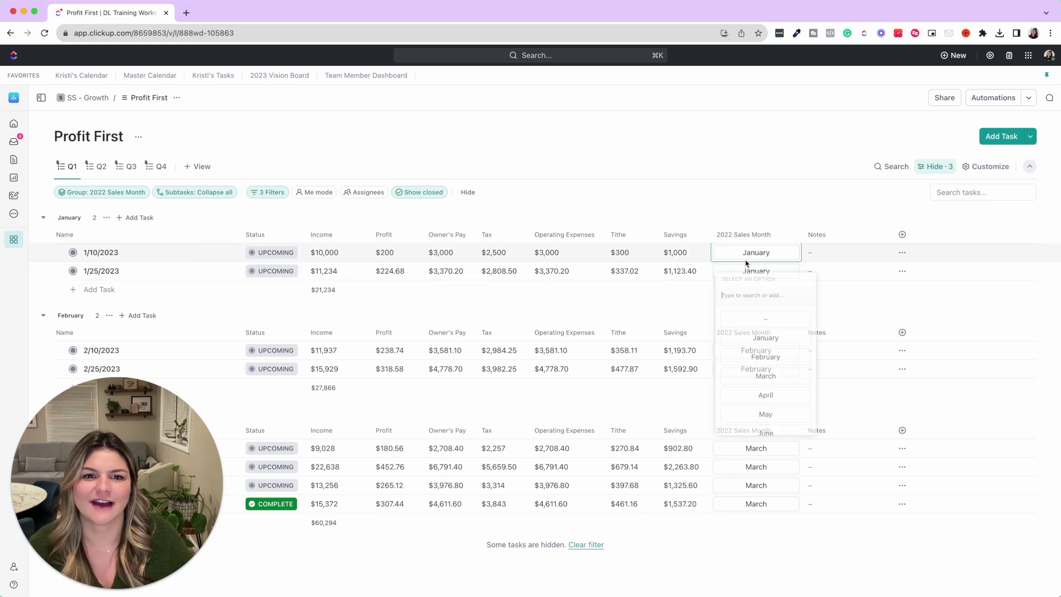
pyautogui.click(787, 209)
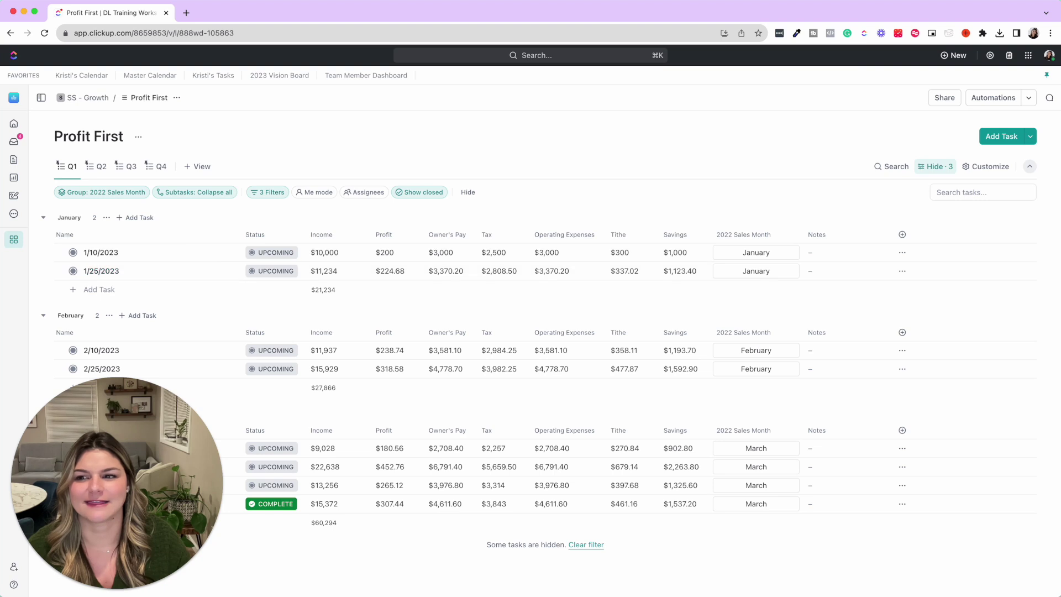
pyautogui.click(105, 289)
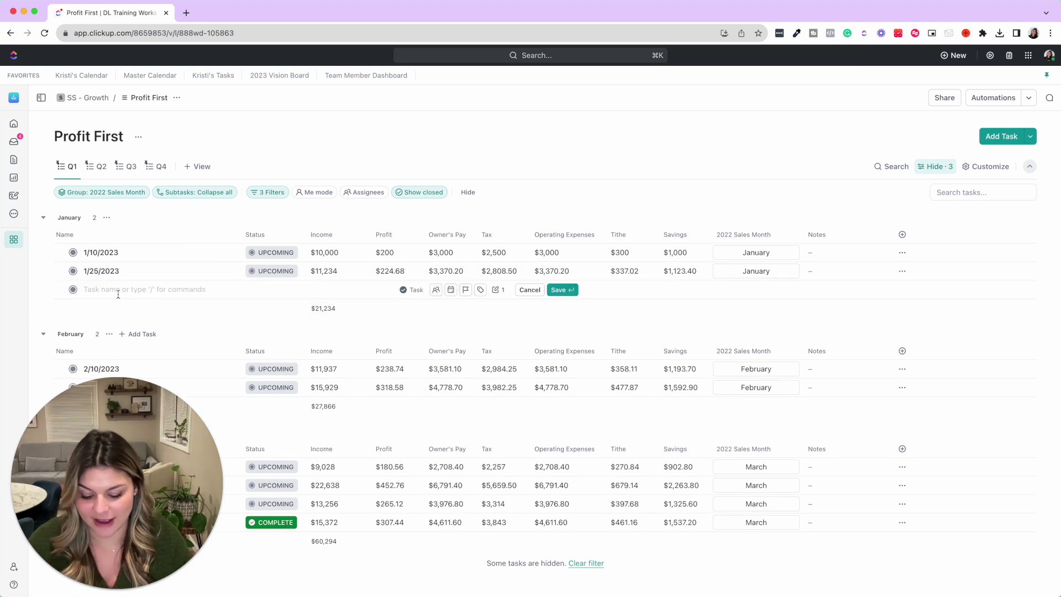
pyautogui.write('Day')
pyautogui.press('Return')
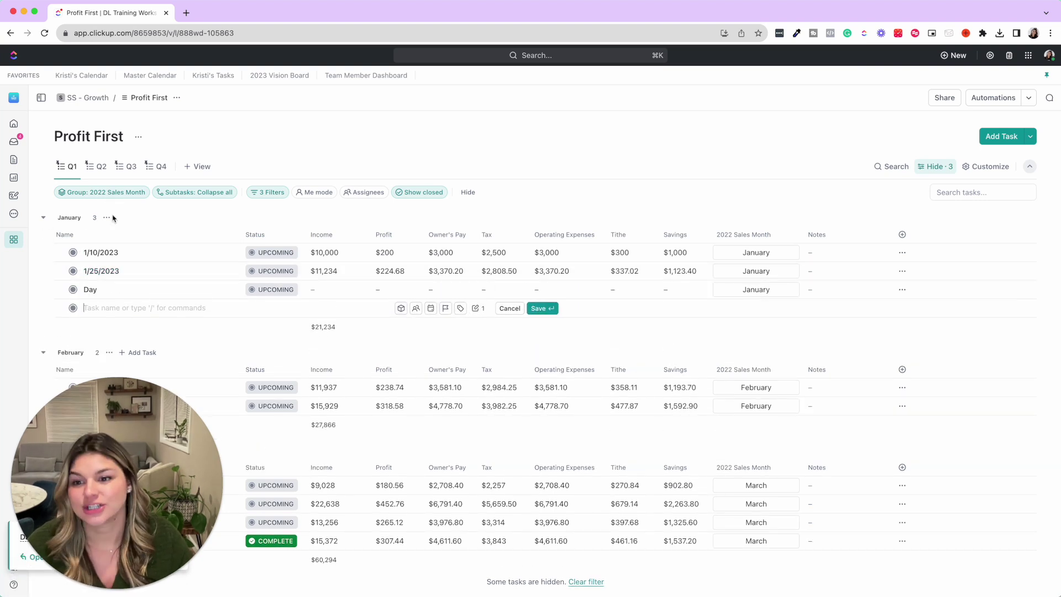
# - Enter an Income of $8,765 for the Day task
pyautogui.click(331, 288)
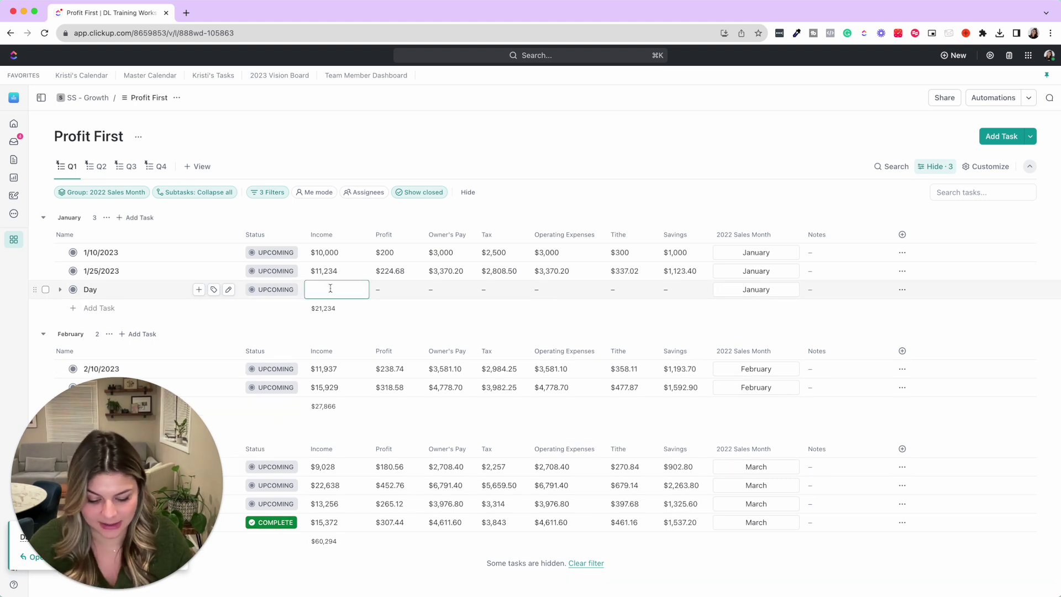
pyautogui.write('8,765')
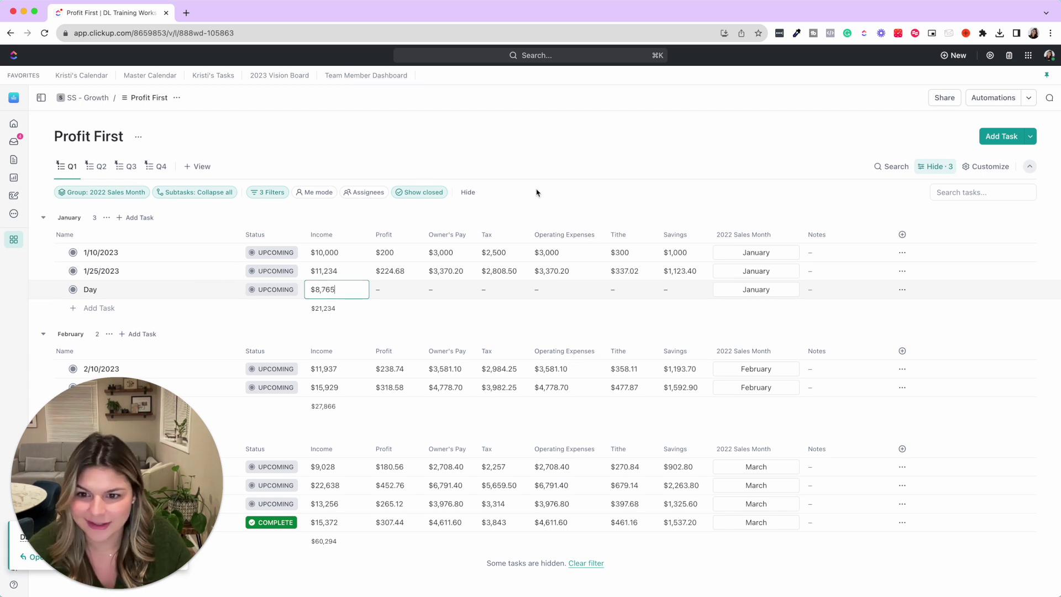
pyautogui.press('Return')
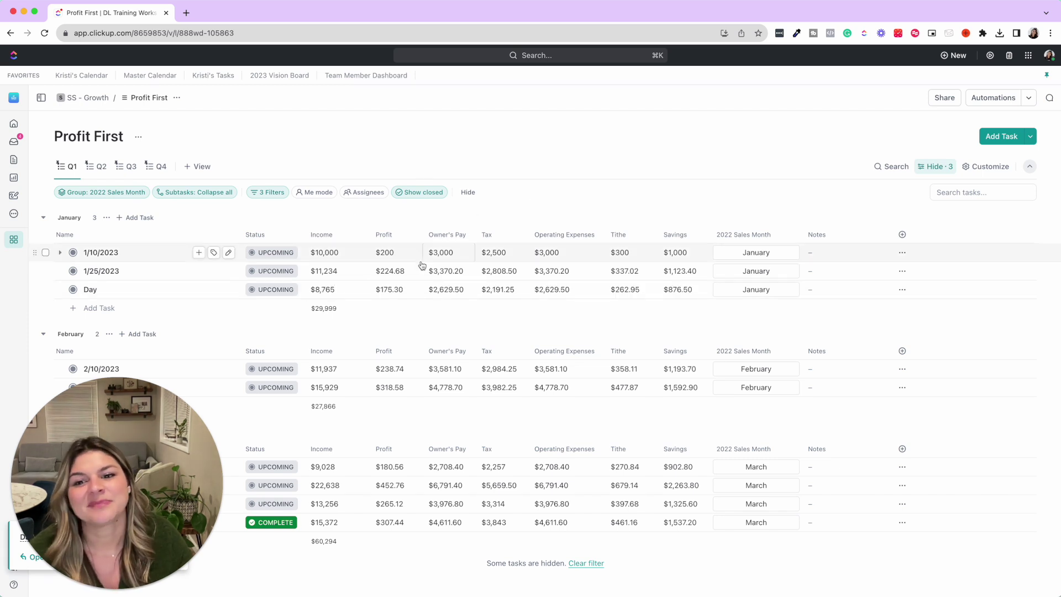
# - Review the formulas calculating Day's Profit, Owner's Pay and Tax
pyautogui.click(387, 294)
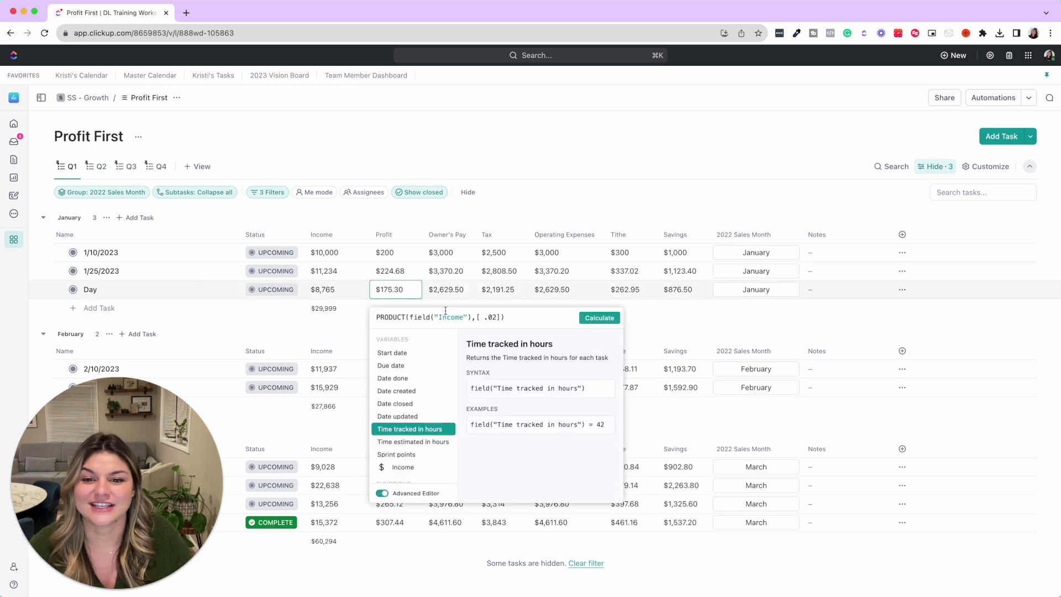
pyautogui.click(445, 289)
pyautogui.click(449, 290)
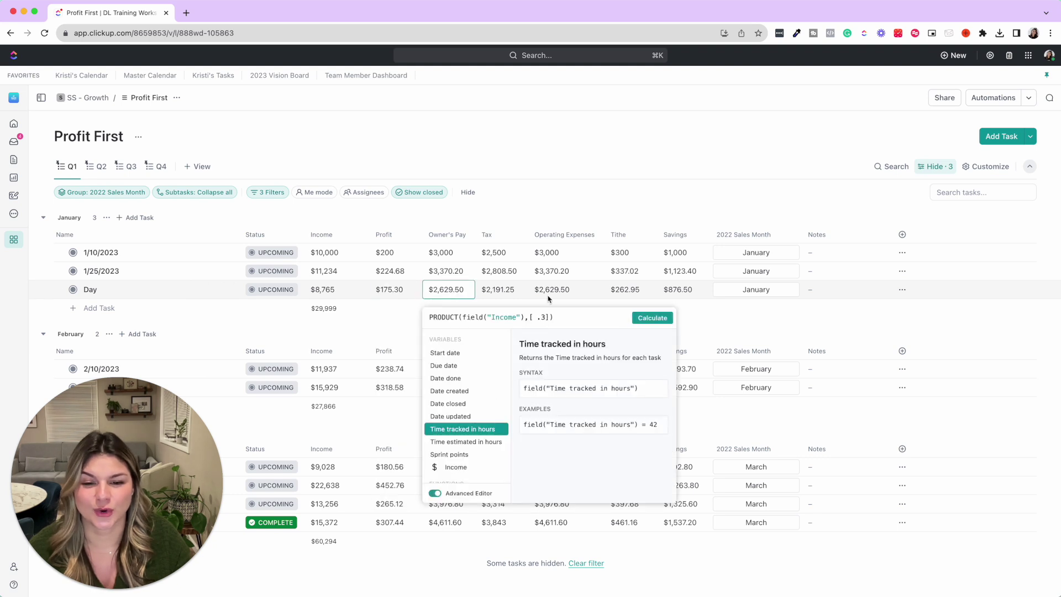
pyautogui.click(504, 293)
pyautogui.click(504, 293)
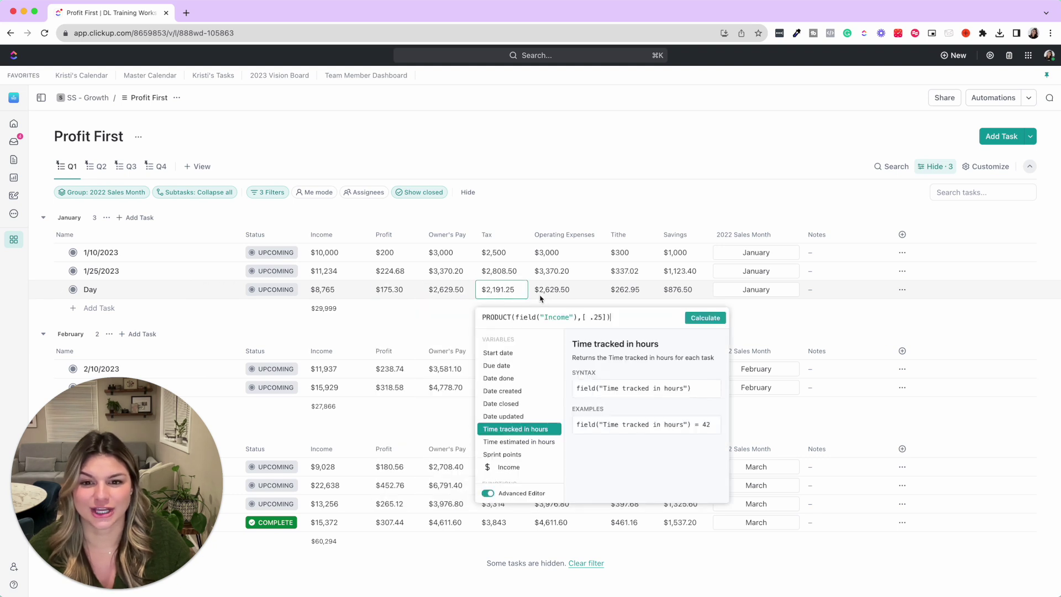
pyautogui.click(597, 210)
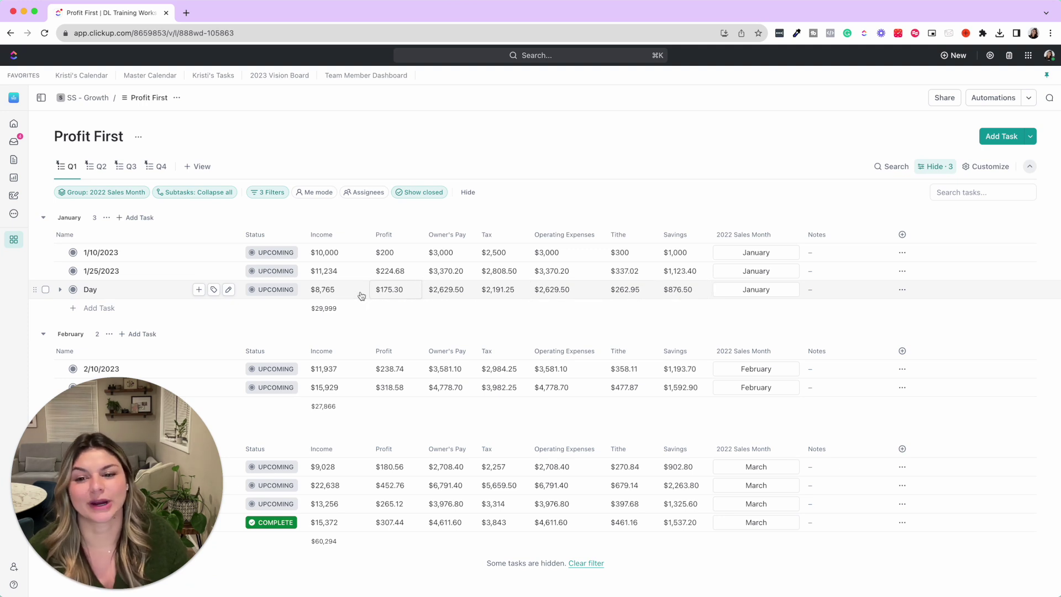
pyautogui.click(279, 295)
# - Change the Day task's status from UPCOMING to COMPLETE
pyautogui.click(274, 369)
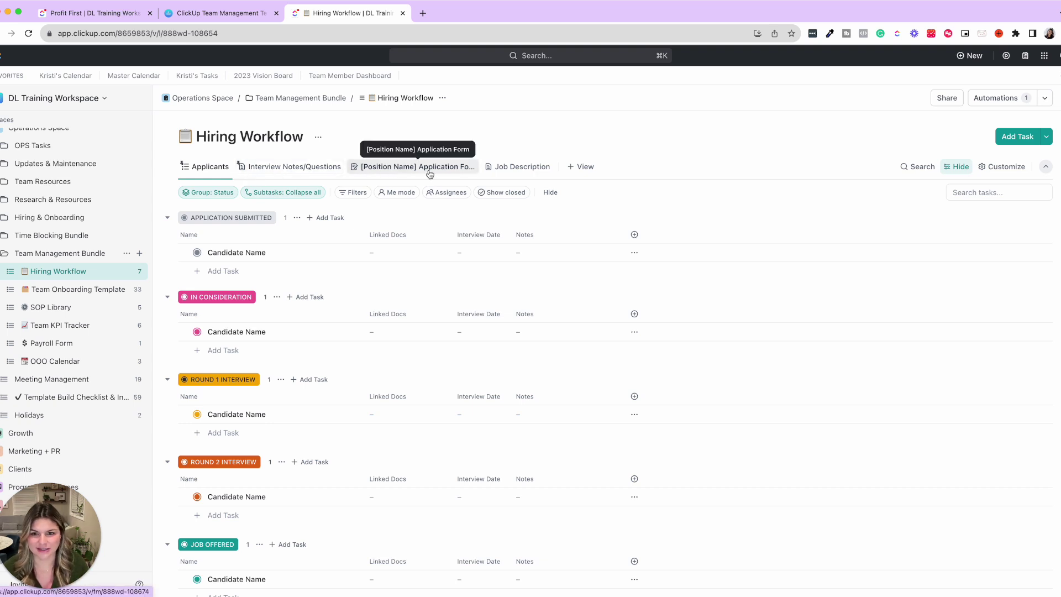
pyautogui.click(429, 174)
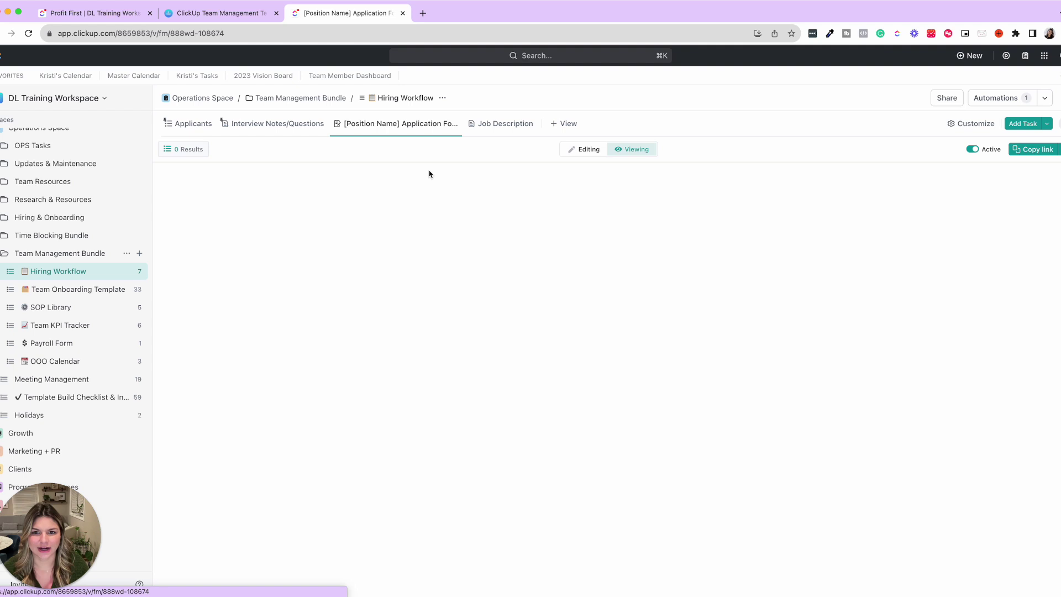
pyautogui.scroll(-3, 387, 157)
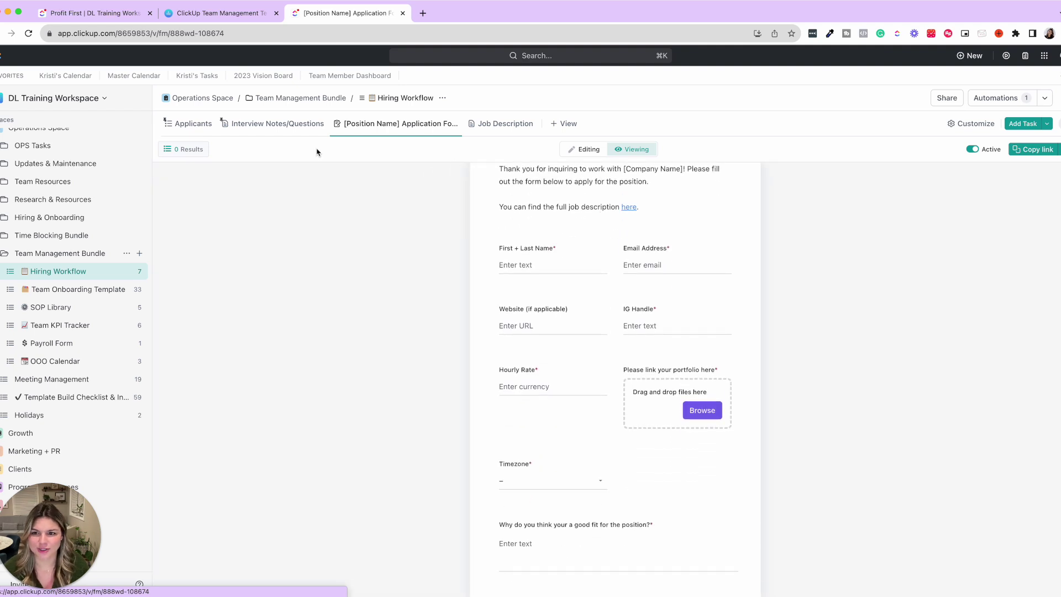
pyautogui.click(199, 126)
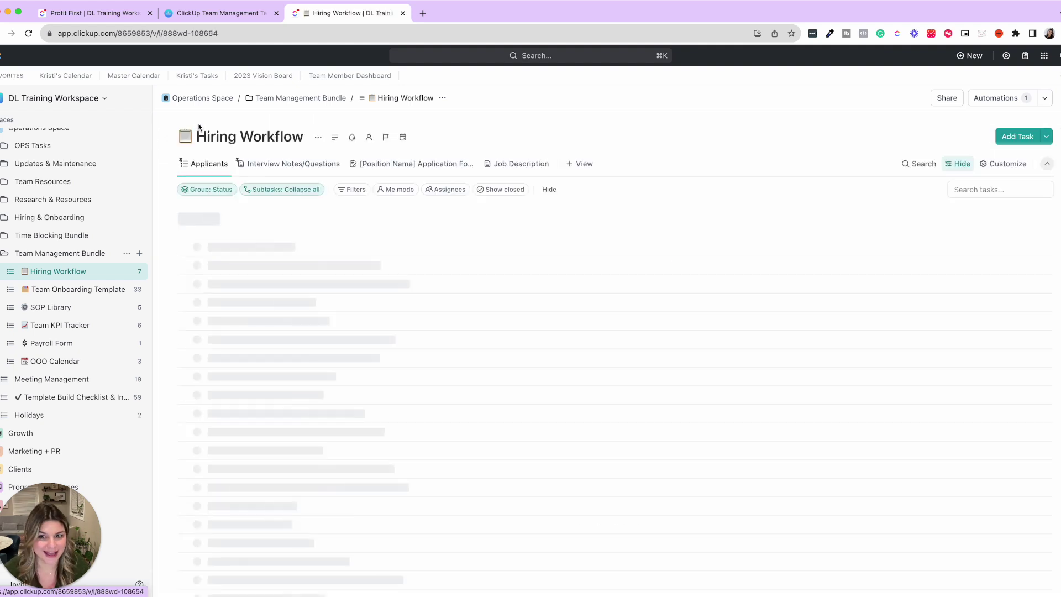
pyautogui.scroll(-5, 393, 358)
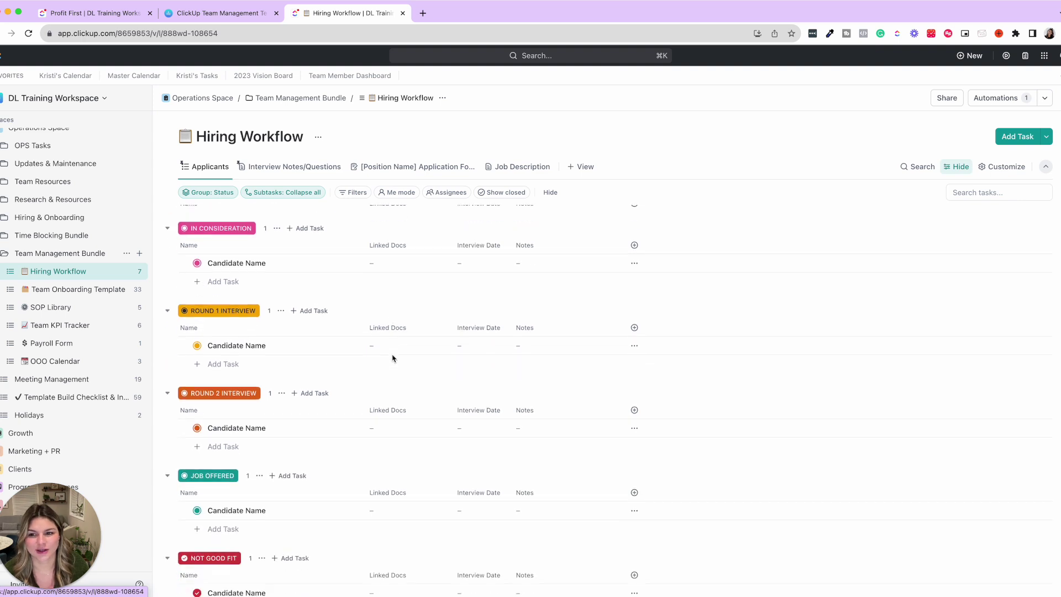
pyautogui.scroll(5, 393, 359)
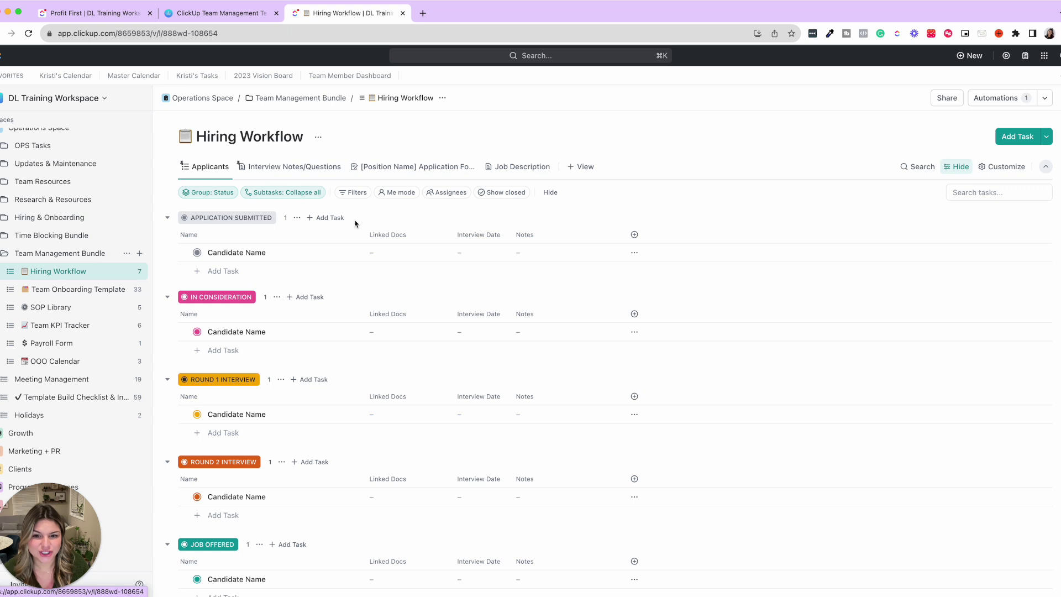
pyautogui.click(196, 252)
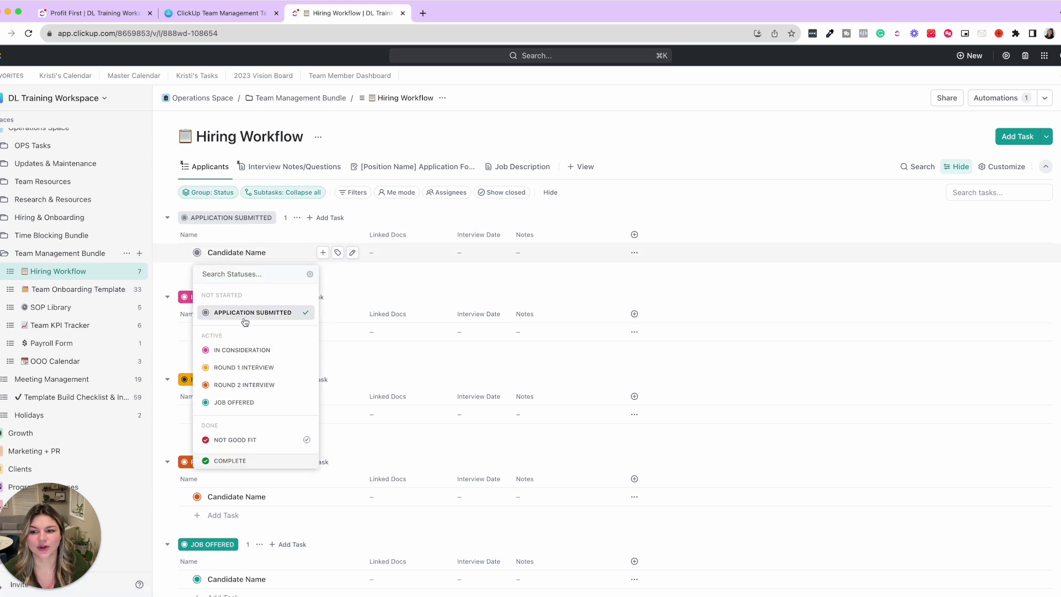
pyautogui.click(714, 188)
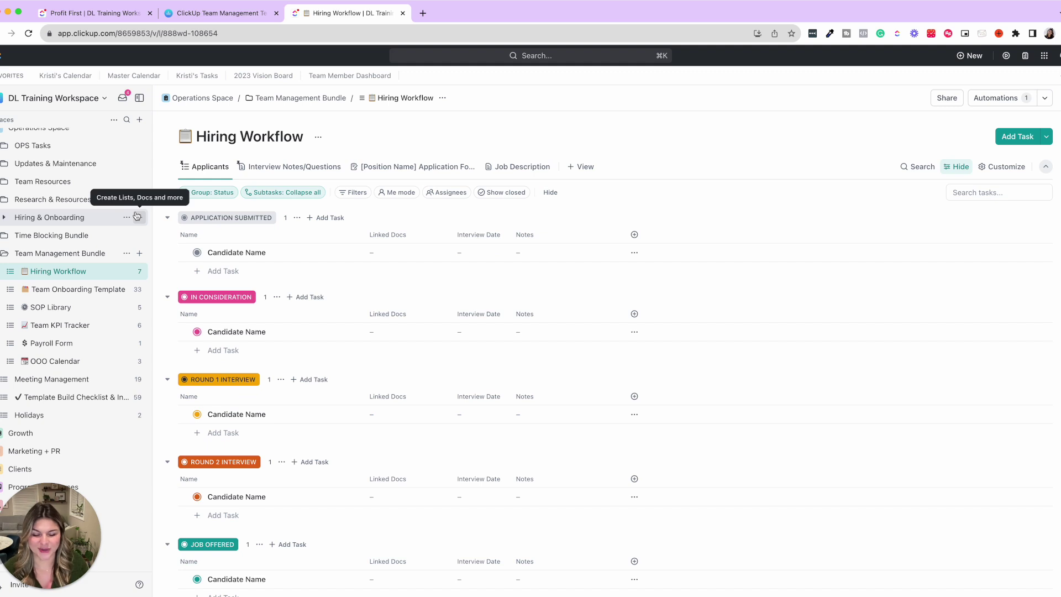
pyautogui.click(88, 293)
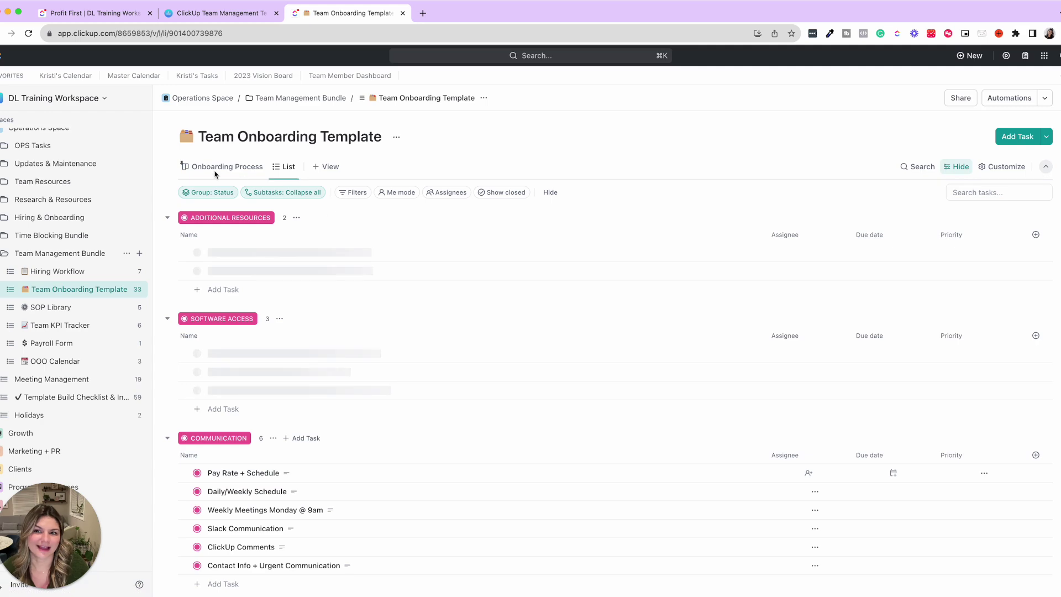
# - Look across the Team Onboarding Template's Onboarding Process board, then bring up the SOP Library list
pyautogui.click(226, 173)
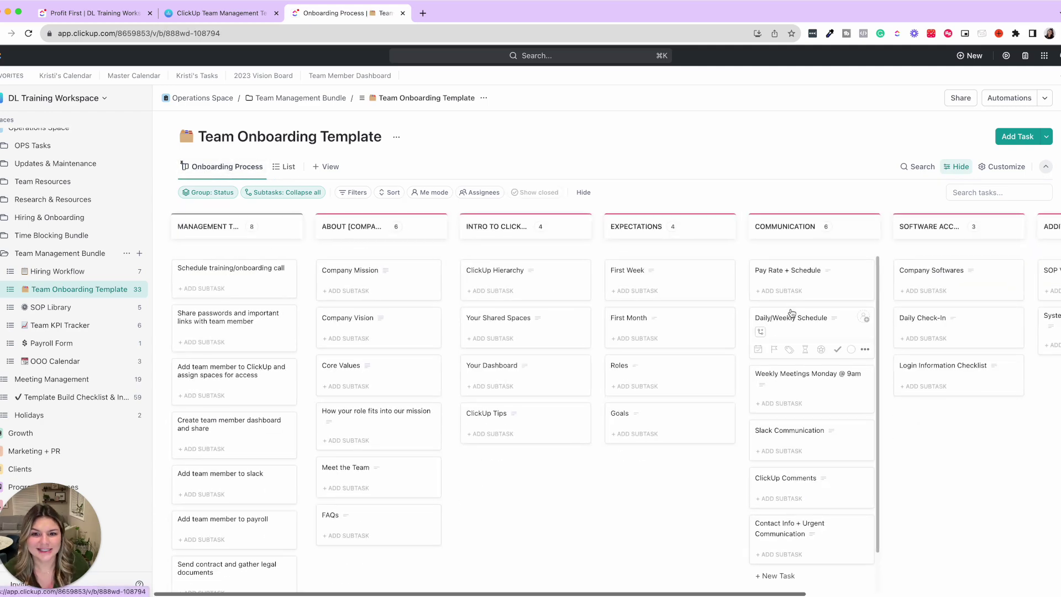
pyautogui.hscroll(7, 792, 313)
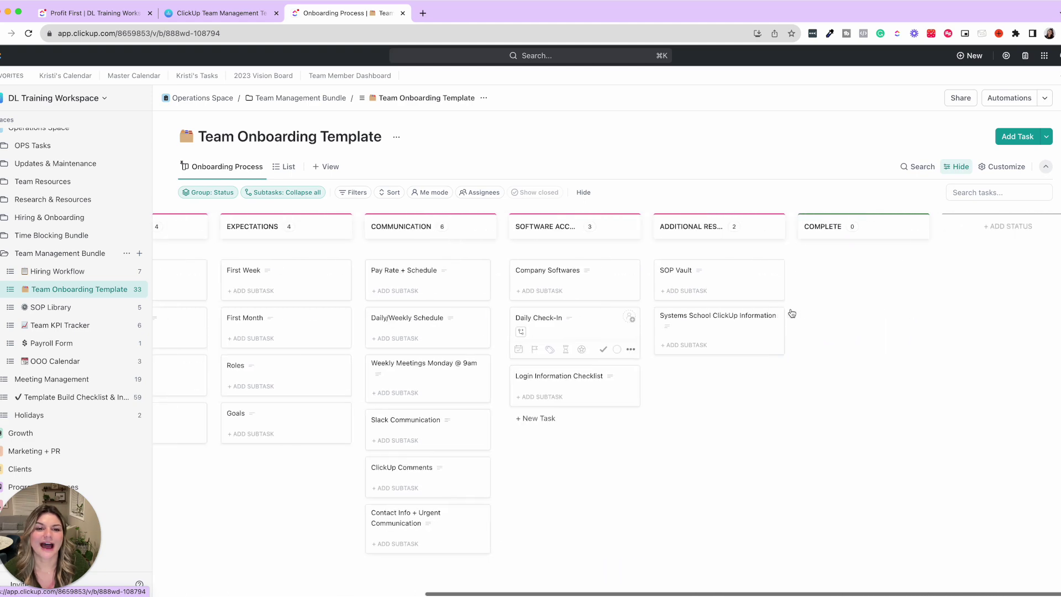
pyautogui.hscroll(-7, 791, 312)
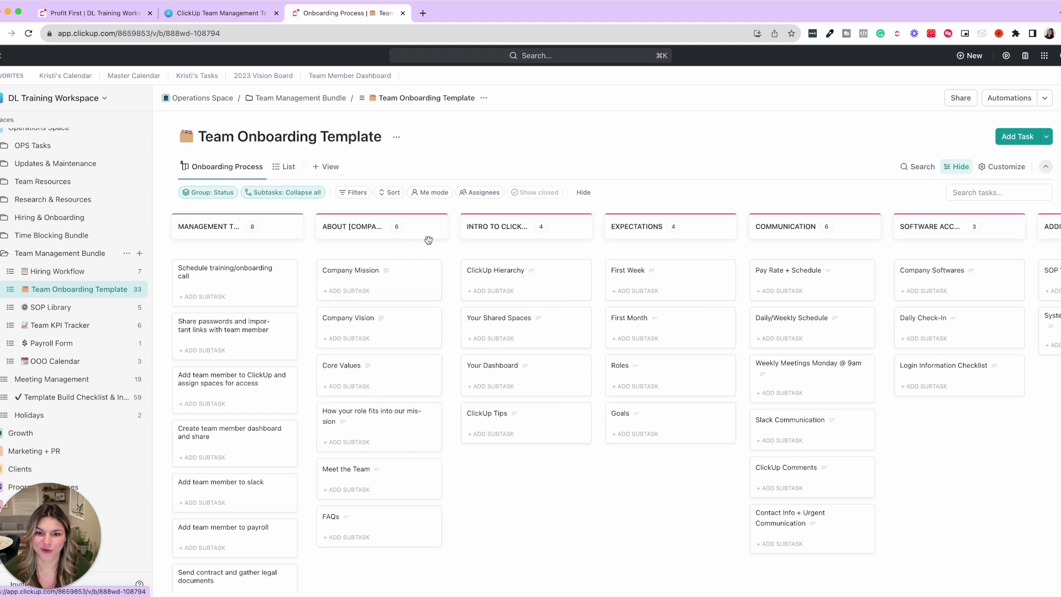
pyautogui.click(70, 310)
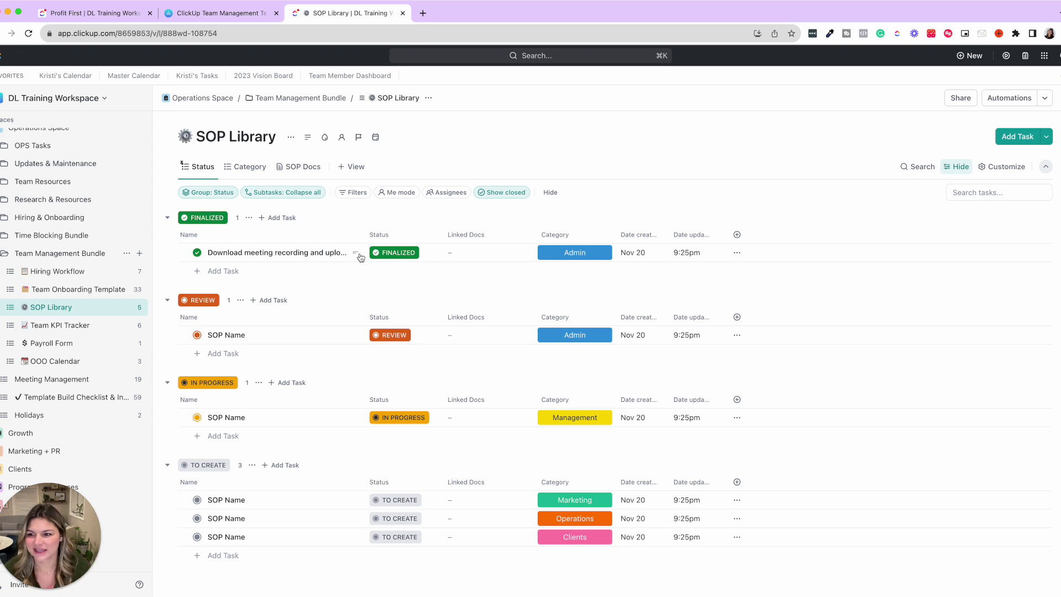
# - Browse the Team KPI Tracker and the Payroll Form's Time Sheet Form, then show the OOO Calendar list
pyautogui.click(120, 332)
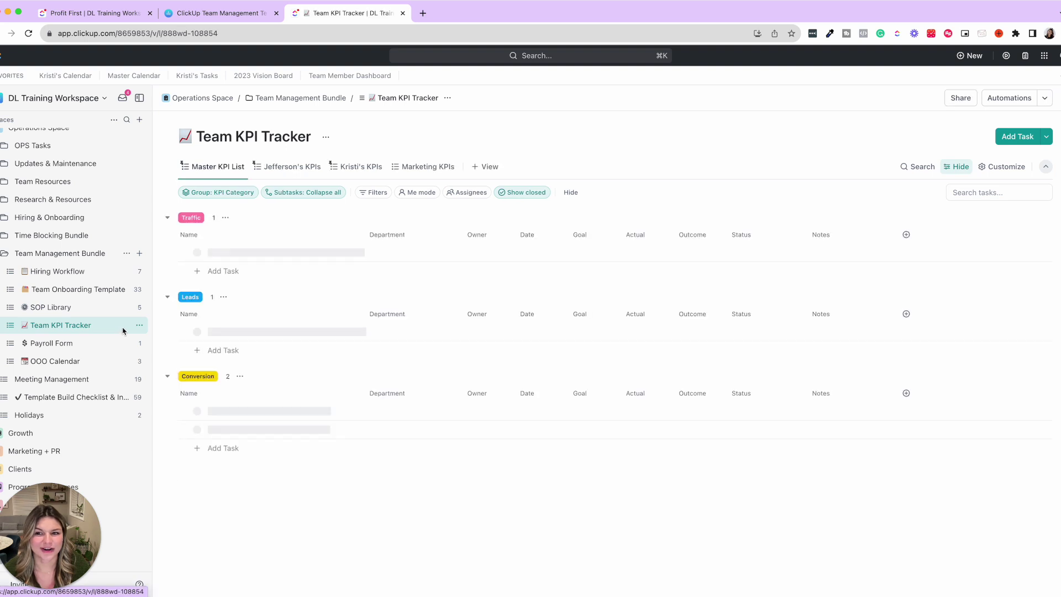
pyautogui.click(76, 342)
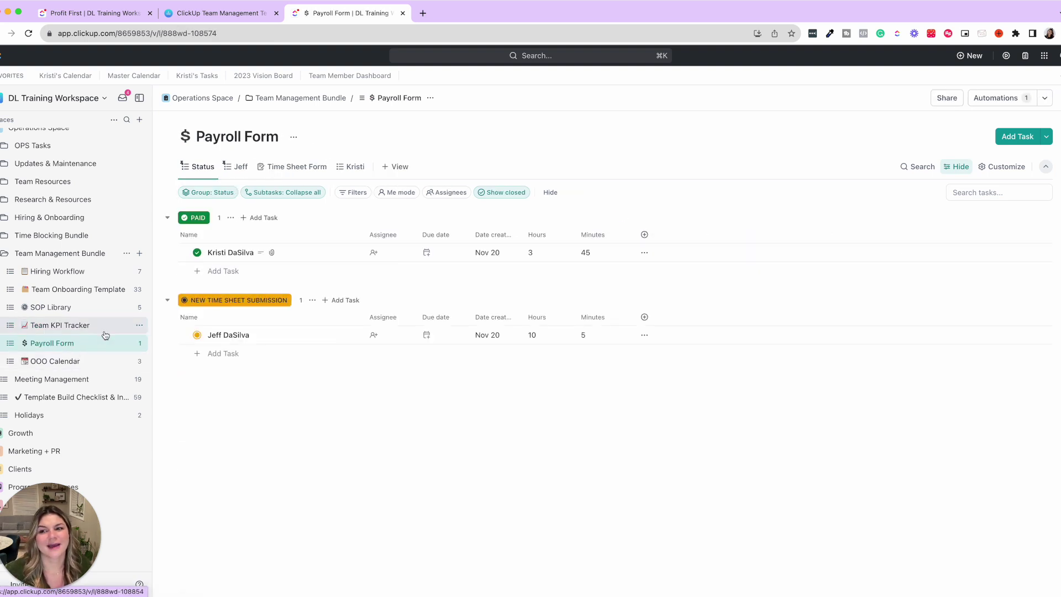
pyautogui.click(292, 167)
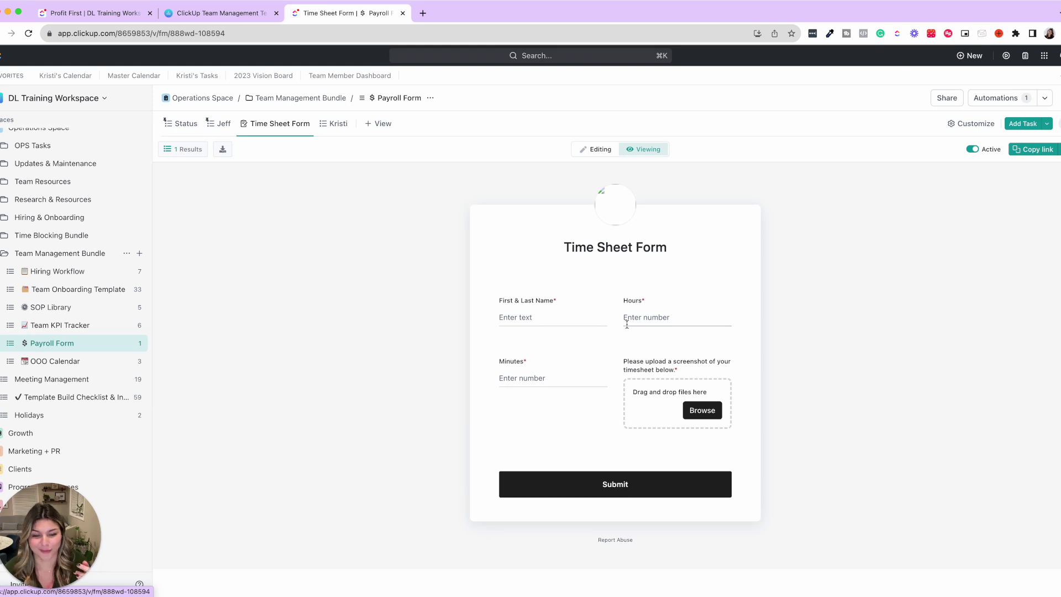
pyautogui.click(33, 362)
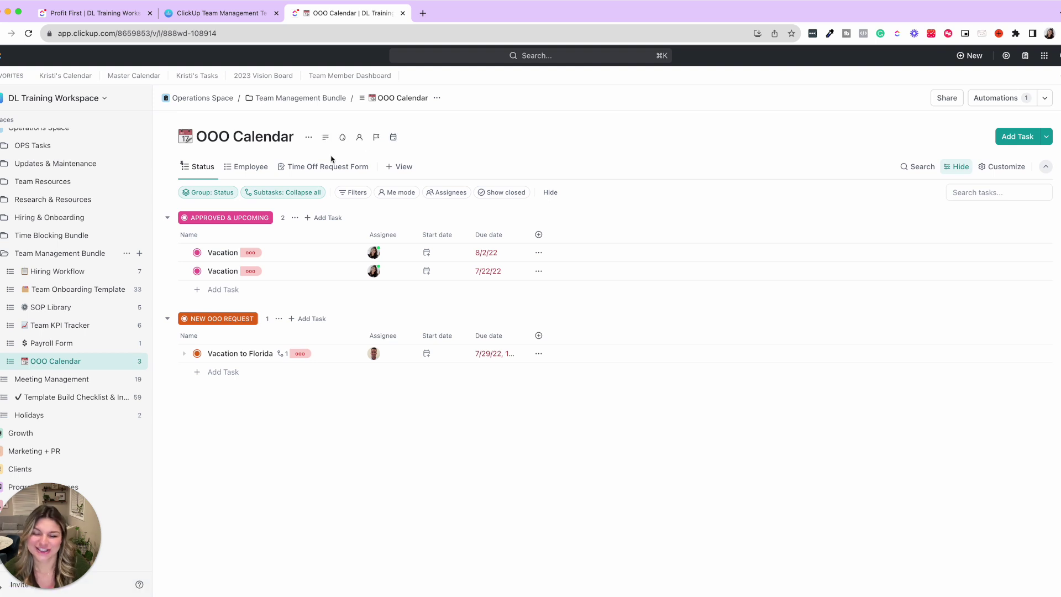
# - Switch the OOO Calendar list to its Time Off Request Form view
pyautogui.click(321, 167)
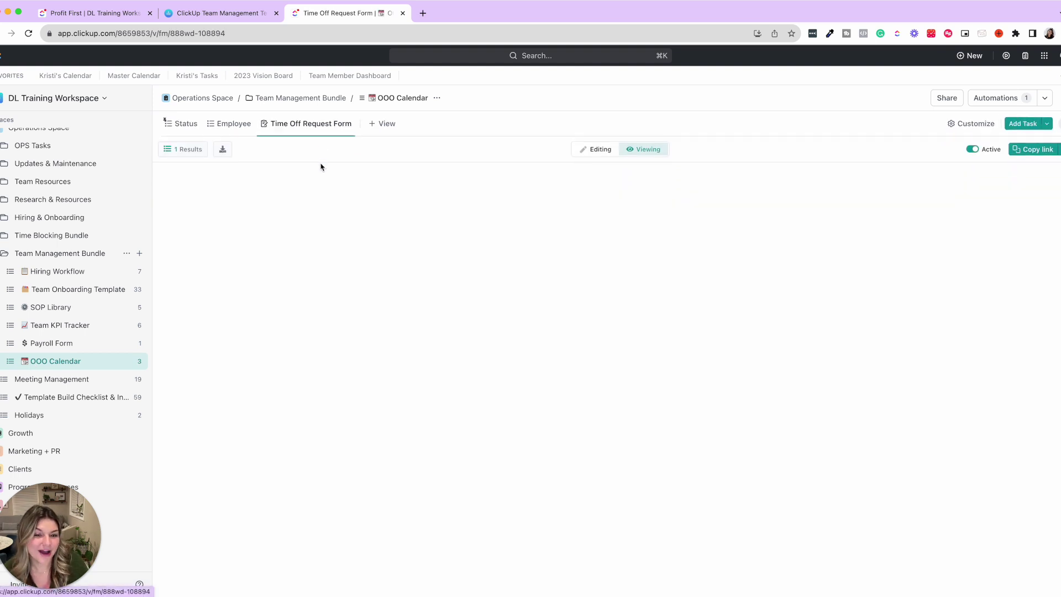